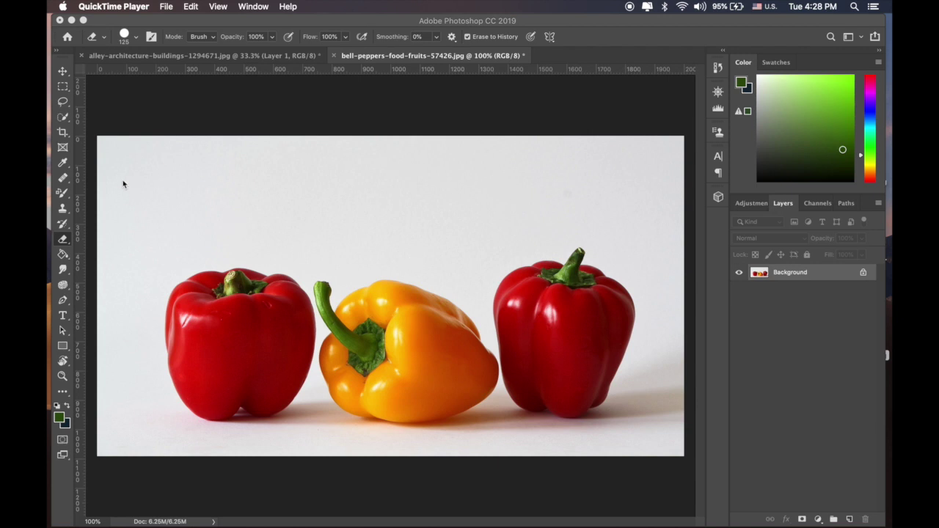
- Switch to the Color Replacement Tool from the Brush tool flyout
click(64, 194)
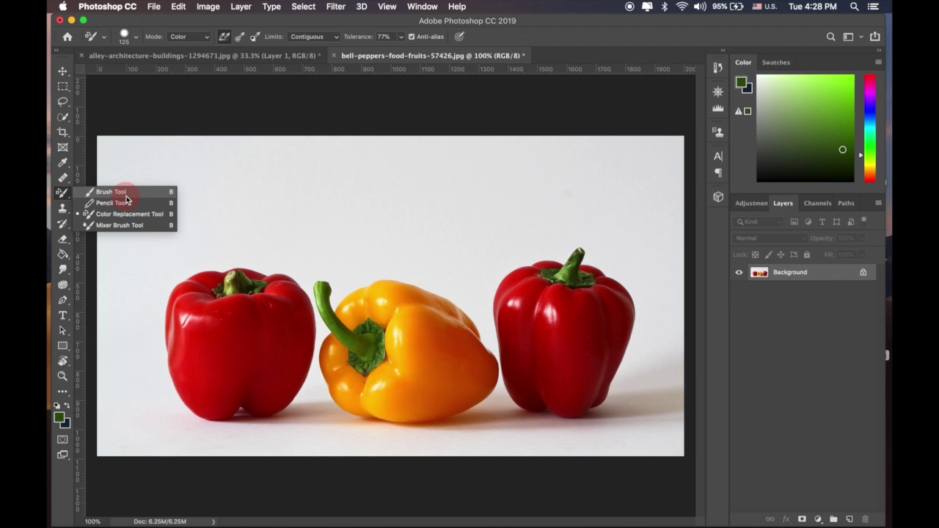
click(171, 226)
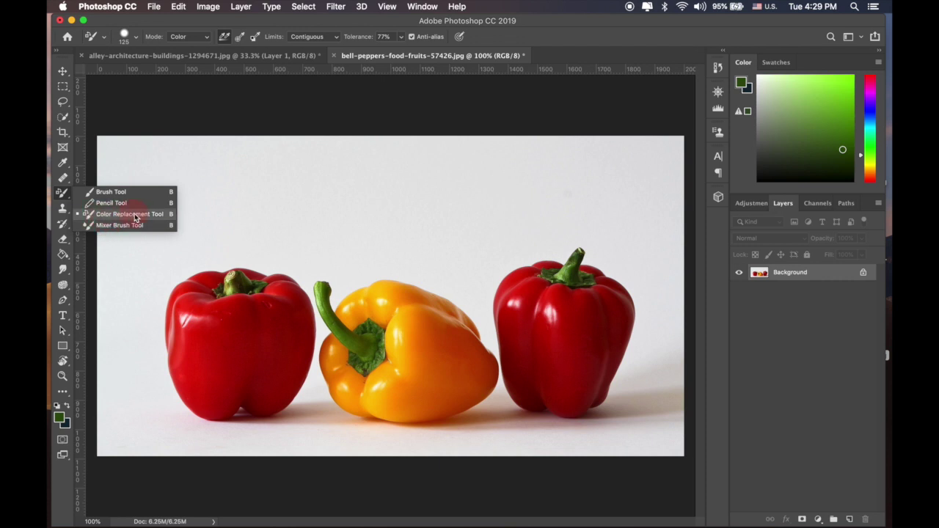
click(147, 215)
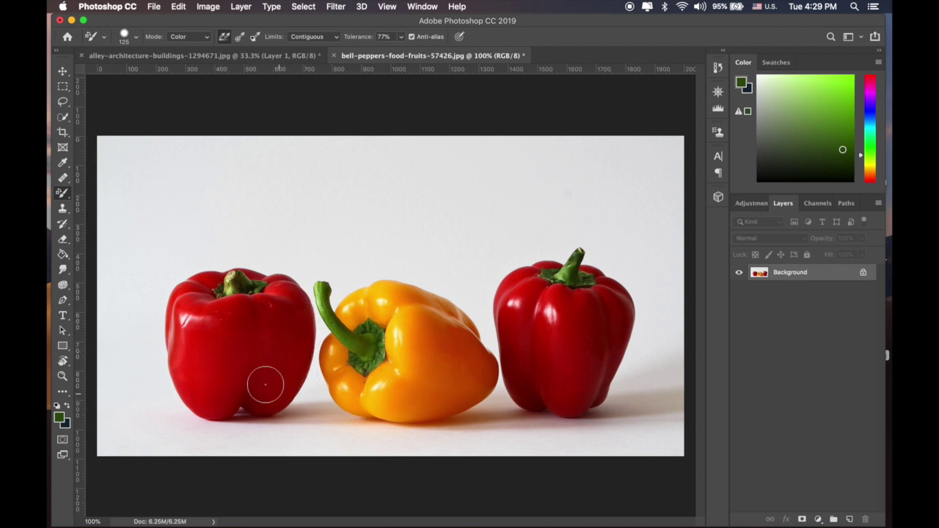
- Select the left red pepper with the Quick Selection Tool
click(63, 117)
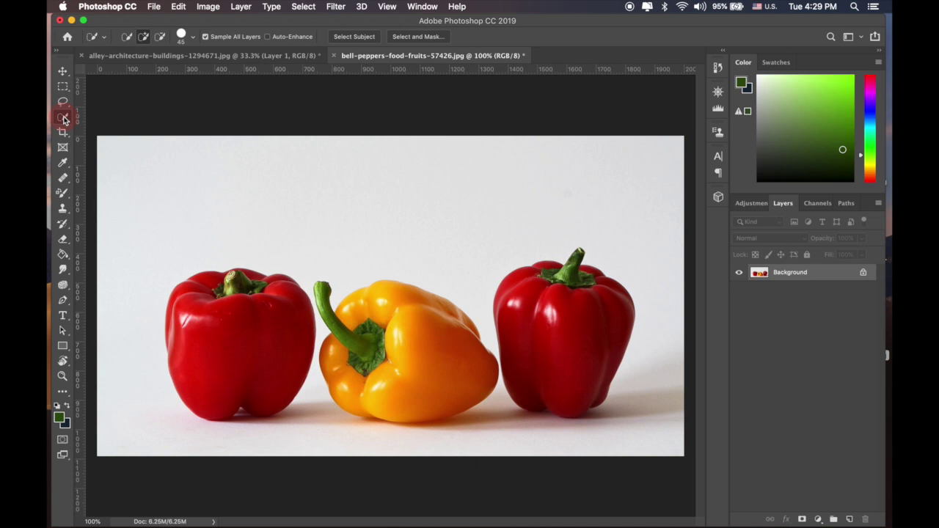
right_click(63, 117)
click(96, 127)
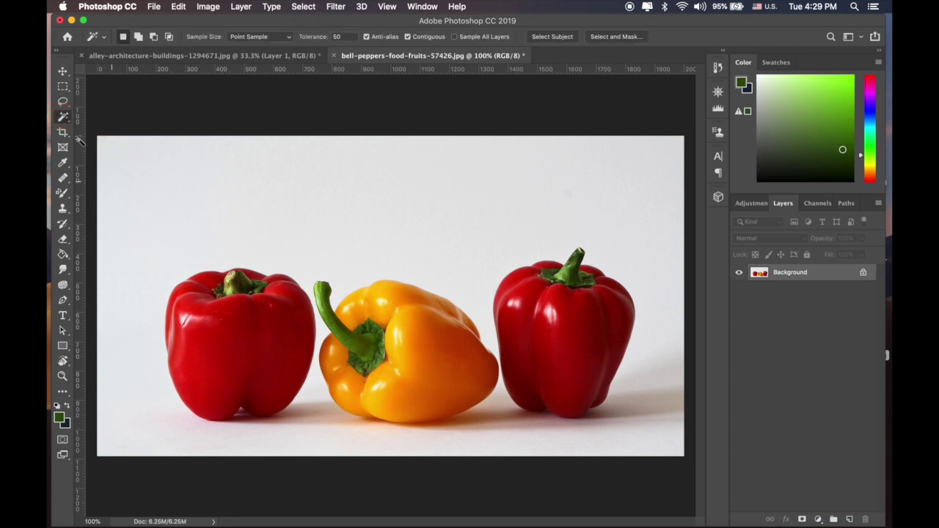
right_click(63, 117)
click(103, 118)
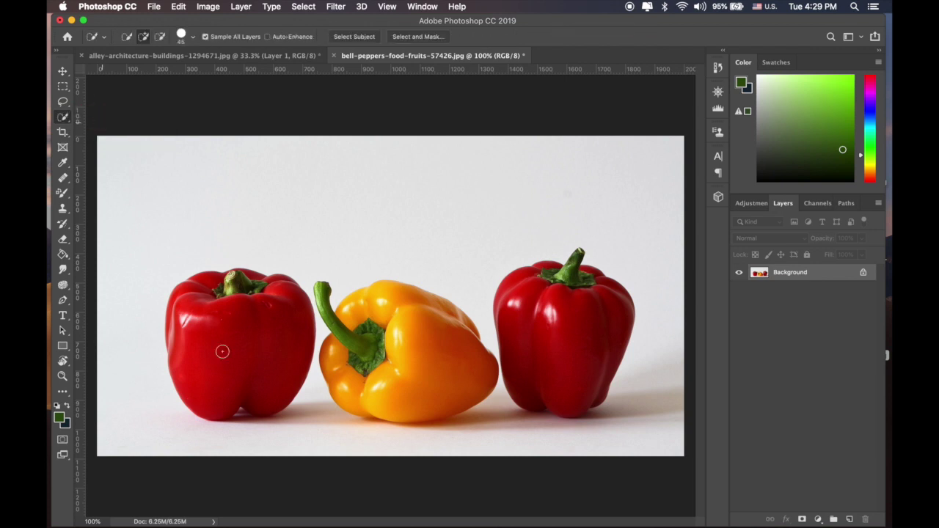
mouse_move(222, 350)
mouse_down()
mouse_move(191, 356)
mouse_move(195, 325)
mouse_move(219, 332)
mouse_up()
- Add a masked Hue/Saturation adjustment with Colorize on, Hue 126, Saturation 35, turning the pepper green
click(742, 204)
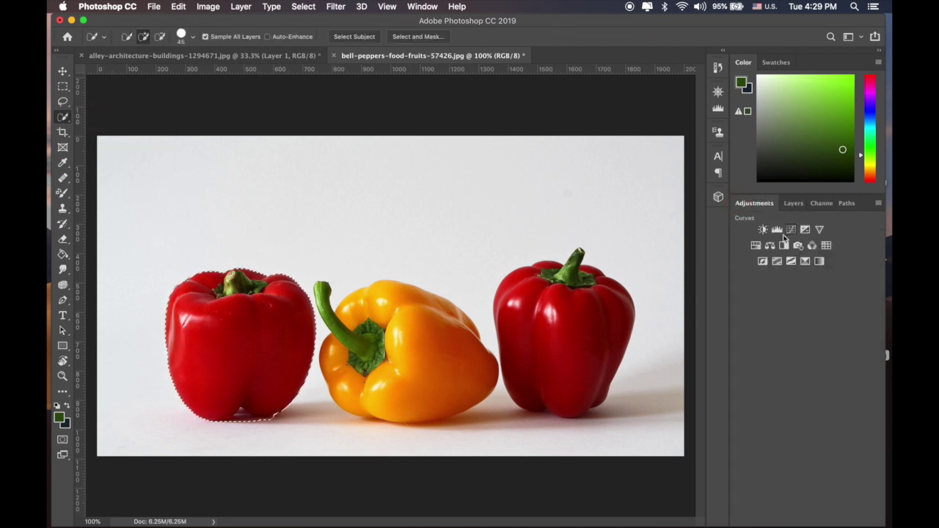
click(756, 246)
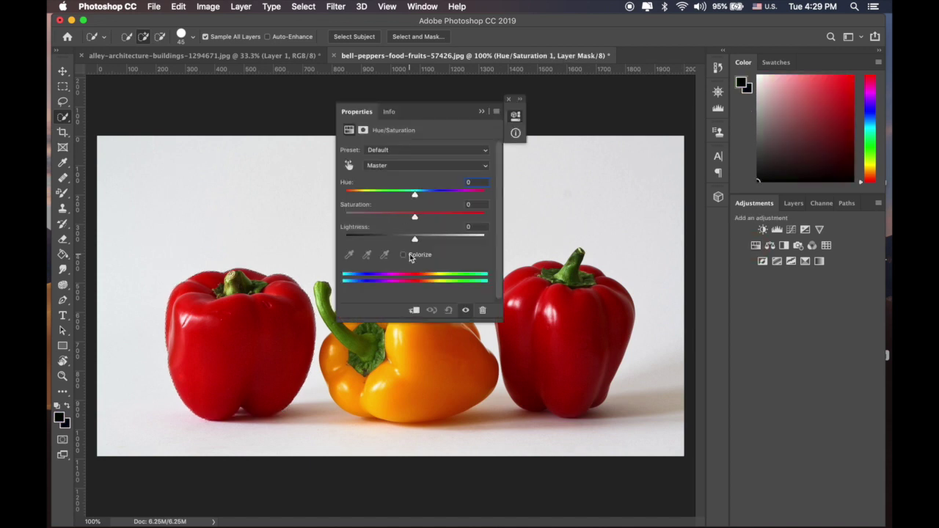
click(404, 255)
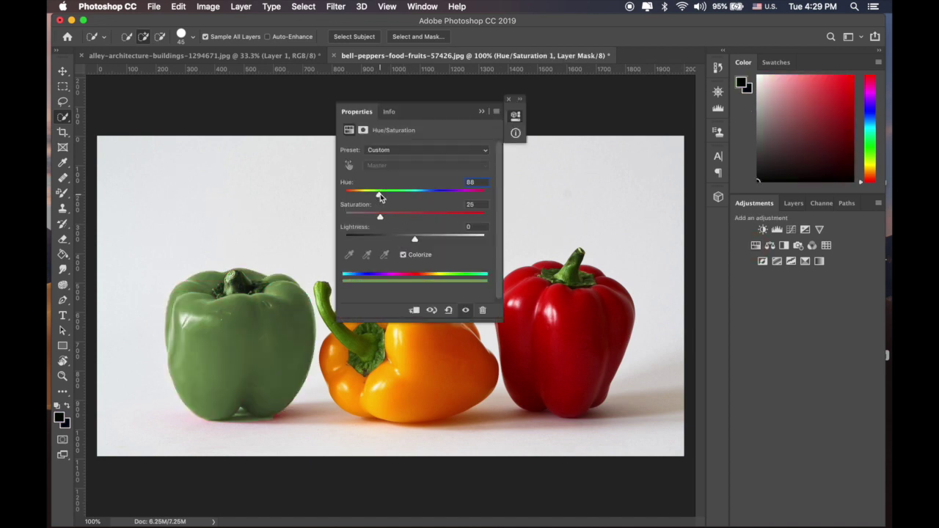
mouse_move(379, 195)
mouse_down()
mouse_move(426, 214)
mouse_move(394, 216)
mouse_move(393, 194)
mouse_up()
click(509, 99)
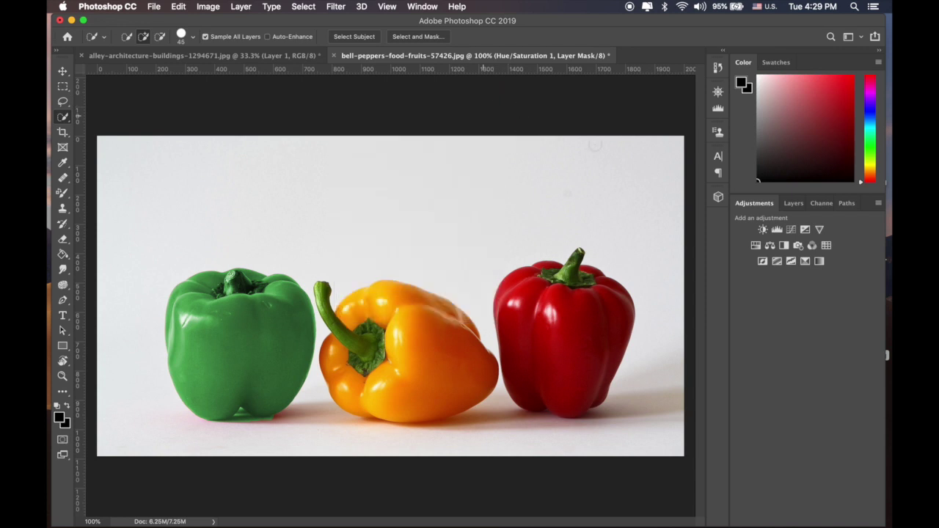
click(791, 205)
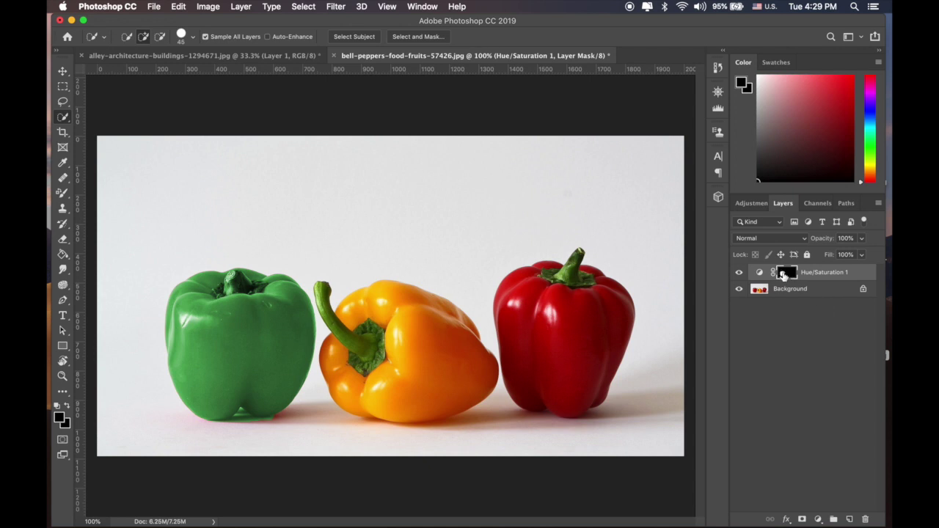
- Toggle the Hue/Saturation 1 layer's visibility to compare, then delete that layer
click(740, 272)
click(739, 272)
key(BackSpace)
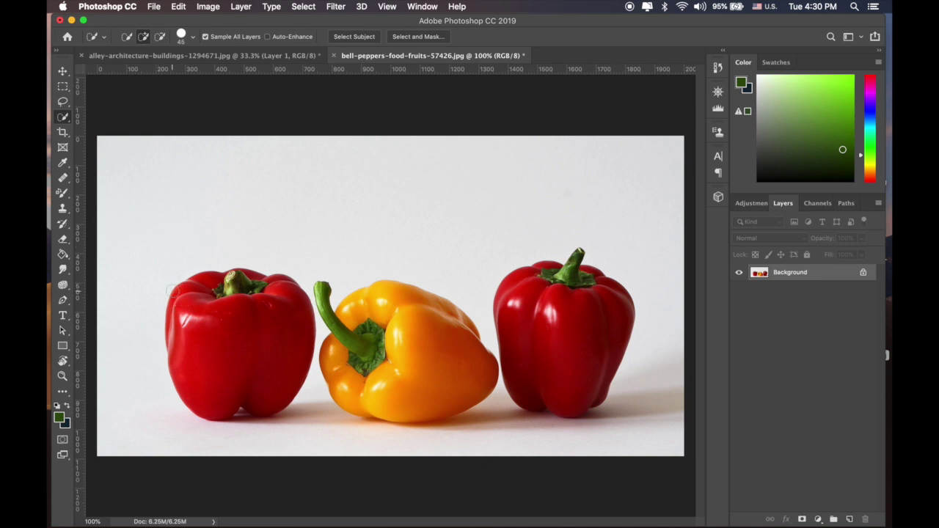
- Try the Background Eraser Tool, then switch back to the Color Replacement Tool
drag(62, 192, 119, 213)
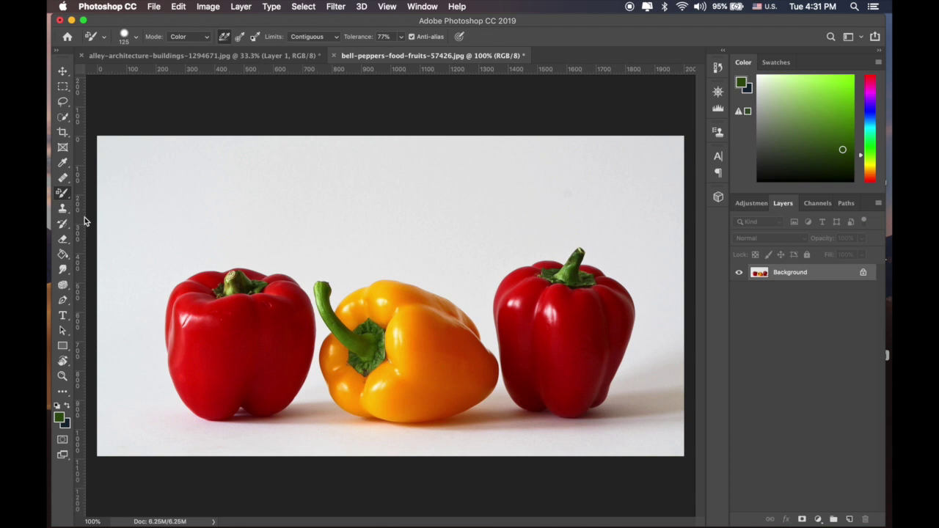
click(63, 240)
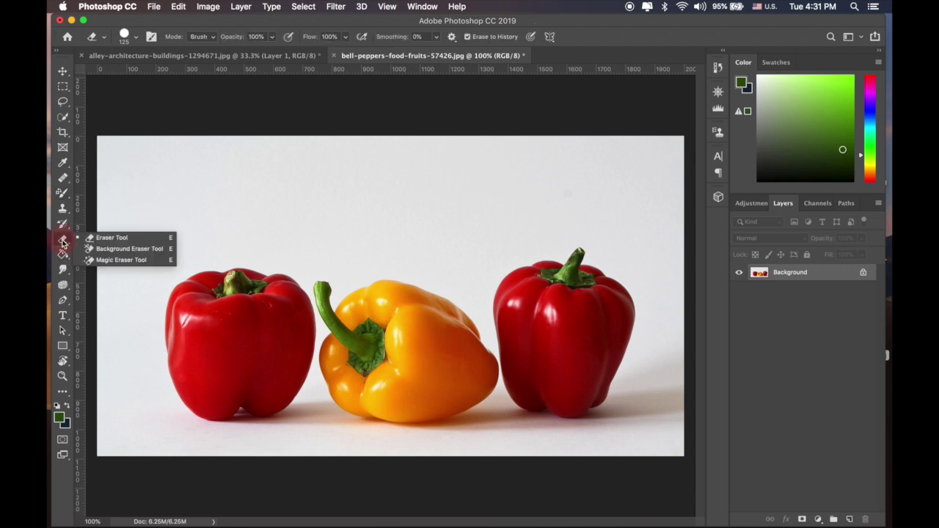
click(122, 250)
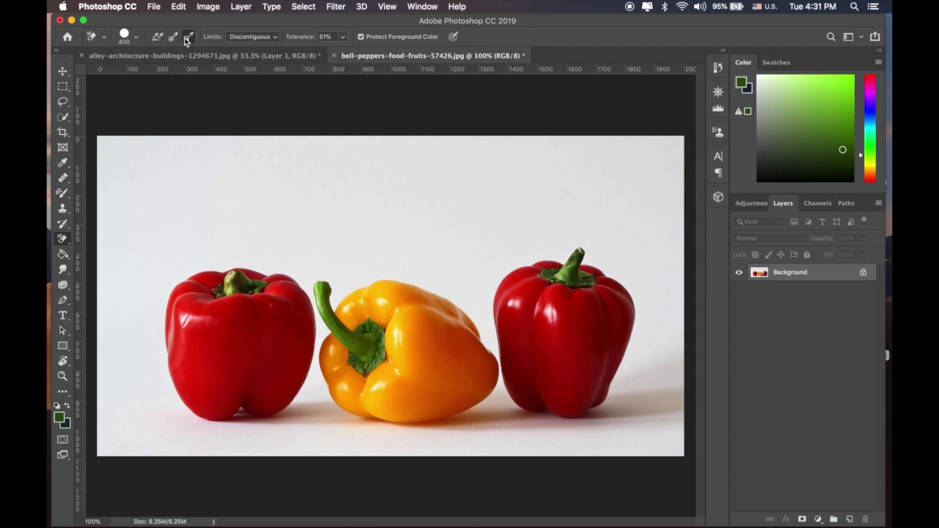
click(67, 195)
click(121, 214)
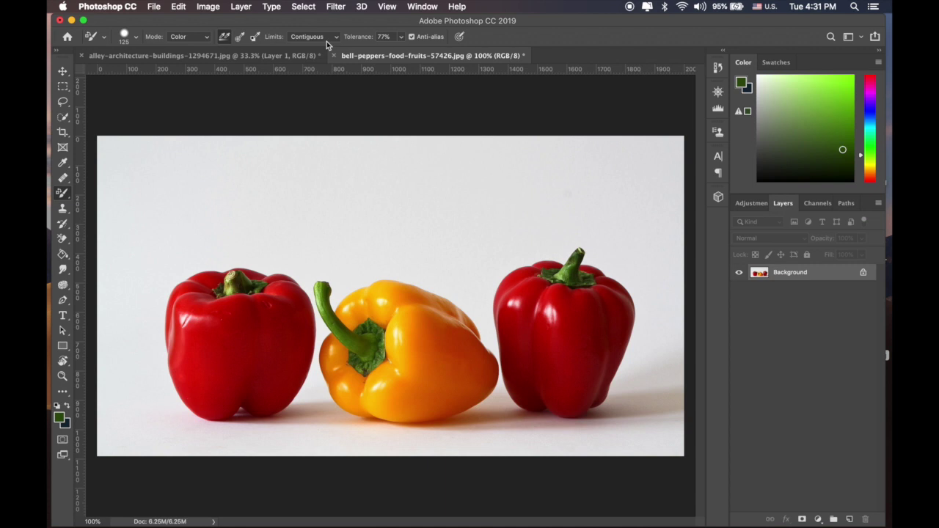
- Keep the replacement mode on Color and pick a slightly different green
click(209, 38)
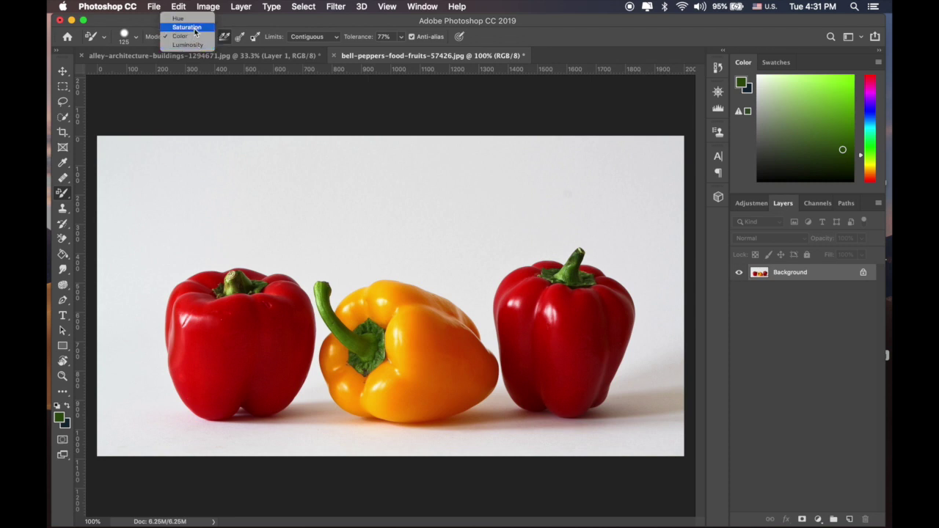
click(188, 37)
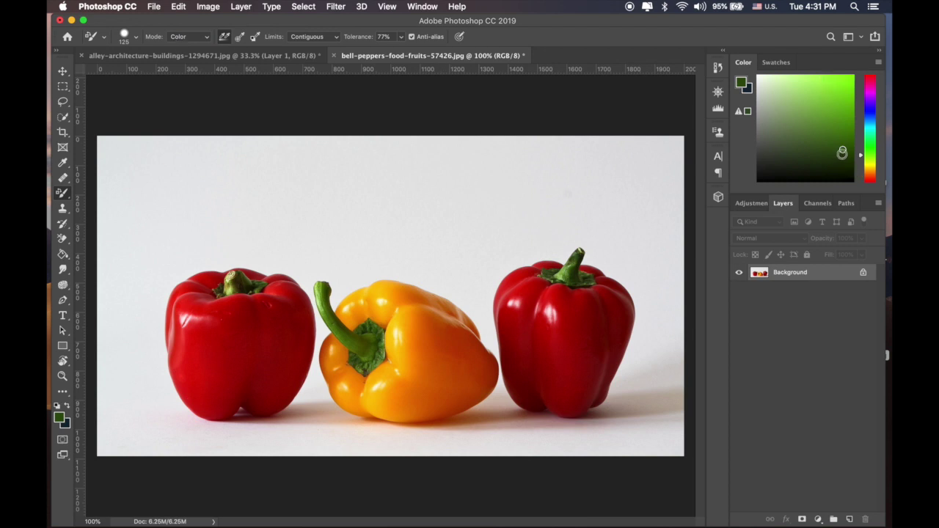
click(843, 152)
drag(843, 153, 847, 158)
- Zoom in on the peppers and lower the brush tolerance from 77% to 39%
key(super+equal)
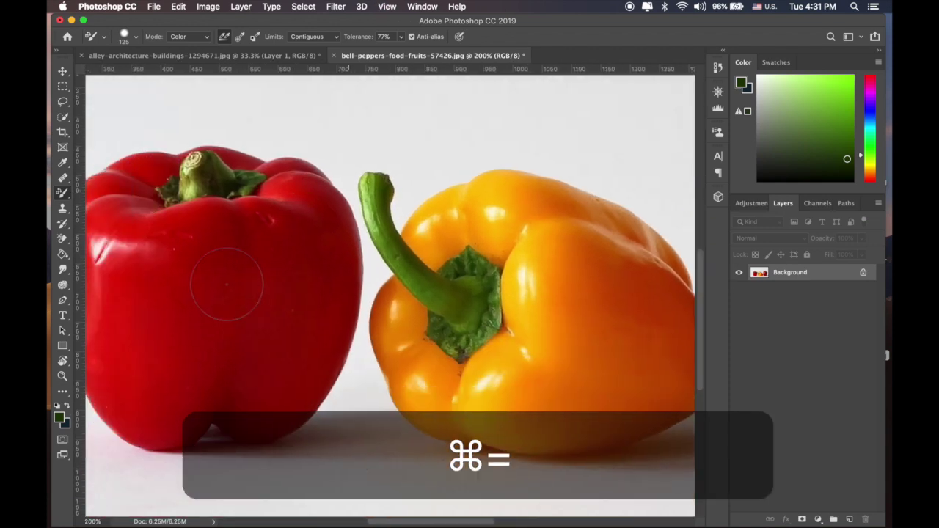
scroll(226, 284, down, 3)
scroll(226, 284, left, 5)
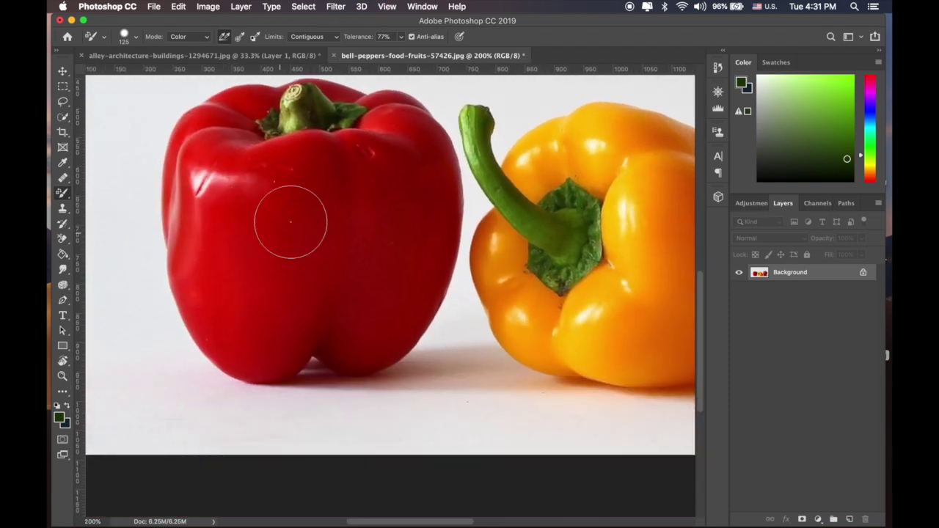
click(402, 38)
drag(405, 51, 394, 54)
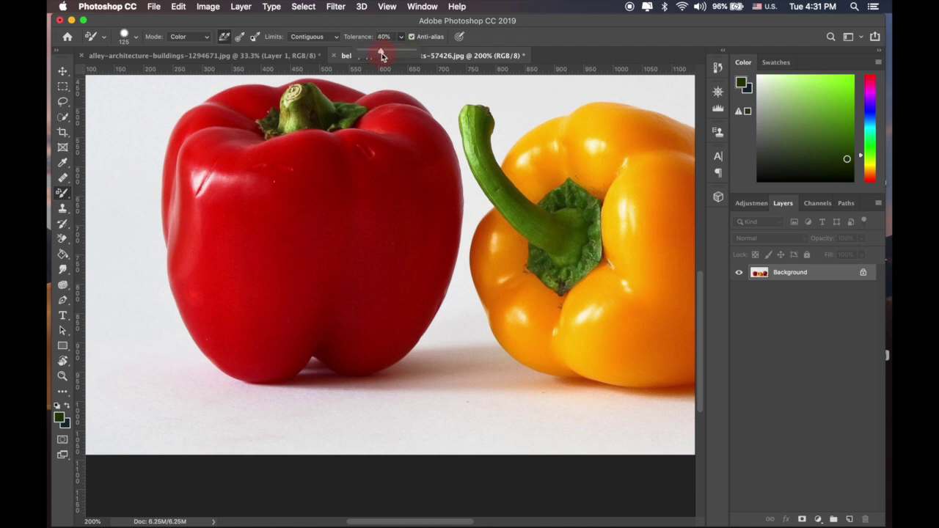
click(585, 32)
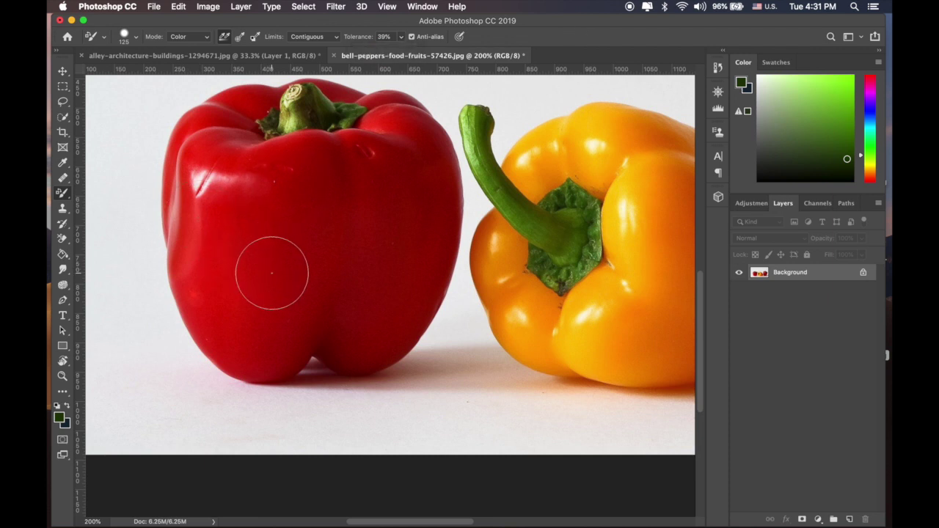
- Brush over the entire left red pepper, turning it dark green
click(265, 267)
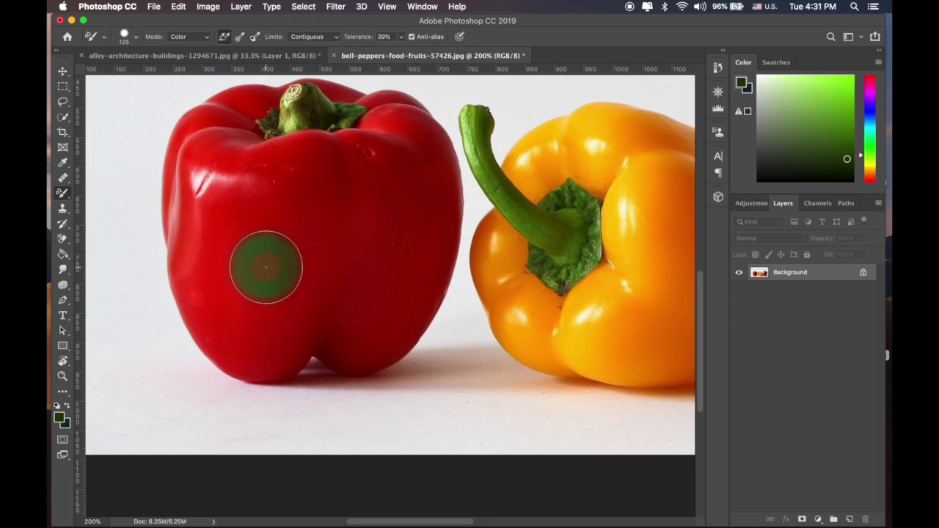
mouse_move(266, 268)
mouse_down()
mouse_move(227, 254)
mouse_move(229, 241)
mouse_move(249, 231)
mouse_move(298, 259)
mouse_move(262, 297)
mouse_move(237, 300)
mouse_move(231, 279)
mouse_move(250, 328)
mouse_move(270, 304)
mouse_up()
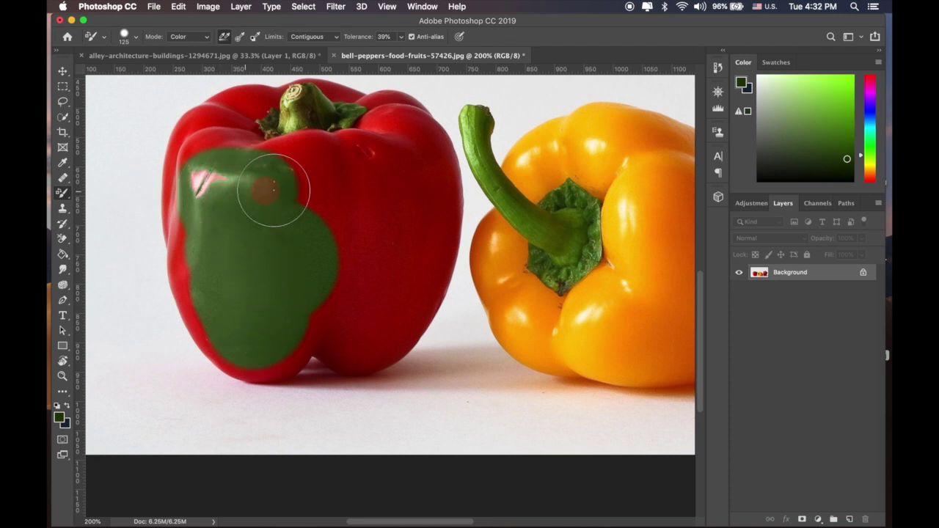
mouse_move(266, 190)
mouse_down()
mouse_move(204, 239)
mouse_move(186, 270)
mouse_move(197, 299)
mouse_up()
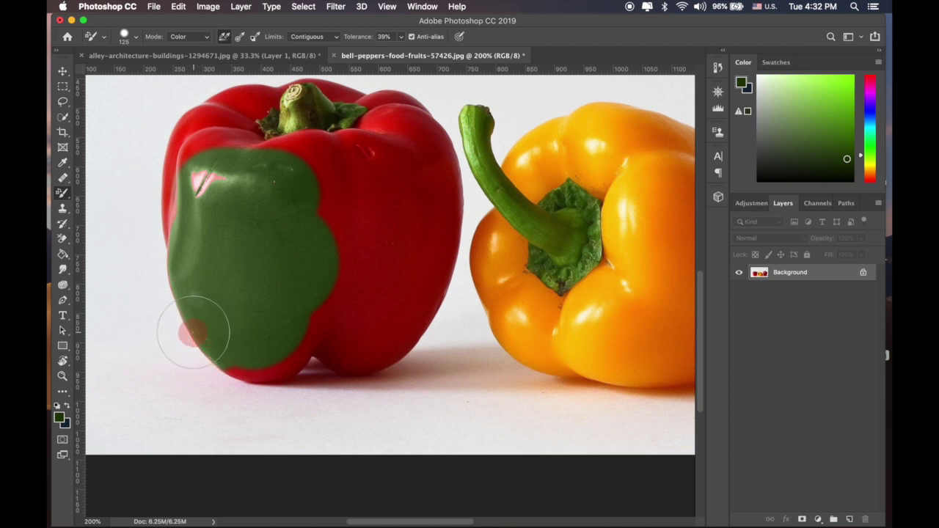
mouse_move(189, 333)
mouse_down()
mouse_move(160, 337)
mouse_move(192, 334)
mouse_move(168, 335)
mouse_move(160, 313)
mouse_move(219, 319)
mouse_move(256, 354)
mouse_move(320, 317)
mouse_move(346, 338)
mouse_move(370, 337)
mouse_move(404, 304)
mouse_move(422, 250)
mouse_move(425, 177)
mouse_move(416, 150)
mouse_move(386, 121)
mouse_move(303, 106)
mouse_move(213, 121)
mouse_move(194, 139)
mouse_move(189, 242)
mouse_move(186, 215)
mouse_move(174, 227)
mouse_move(171, 211)
mouse_move(215, 173)
mouse_move(219, 184)
mouse_move(207, 179)
mouse_move(302, 167)
mouse_move(335, 212)
mouse_move(354, 269)
mouse_move(358, 168)
mouse_move(336, 142)
mouse_move(323, 103)
mouse_move(416, 103)
mouse_move(462, 200)
mouse_move(446, 212)
mouse_move(440, 286)
mouse_move(399, 330)
mouse_move(362, 342)
mouse_move(255, 320)
mouse_move(178, 269)
mouse_move(168, 272)
mouse_move(170, 126)
mouse_move(202, 110)
mouse_up()
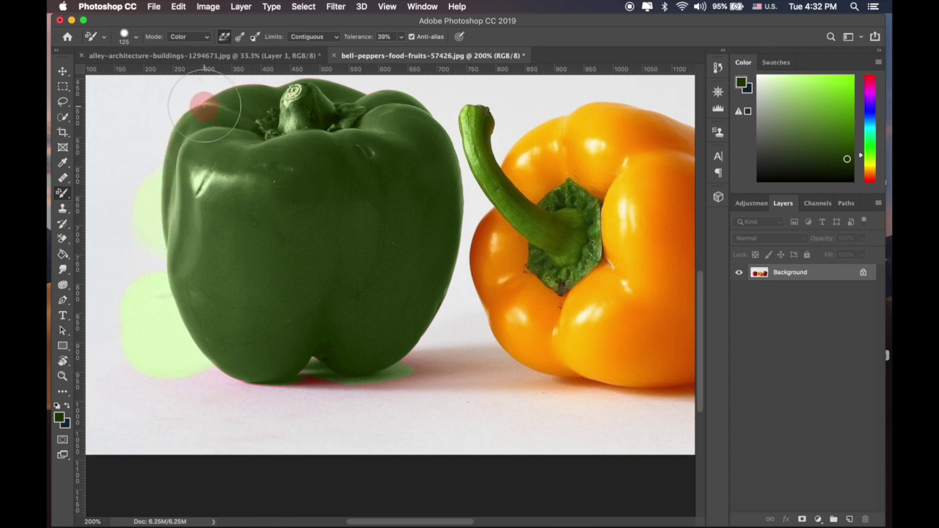
key(super+minus)
key(super+minus)
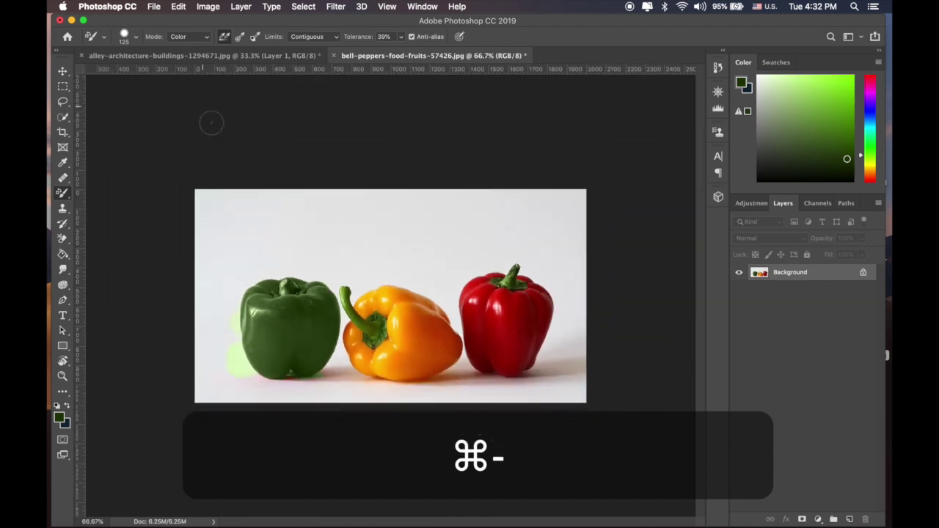
key(super+equal)
key(super+equal)
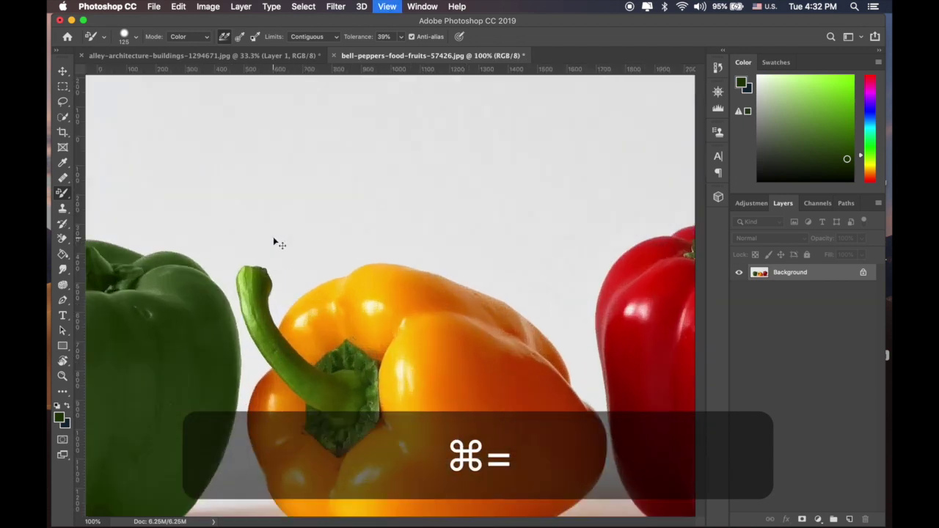
scroll(273, 236, left, 5)
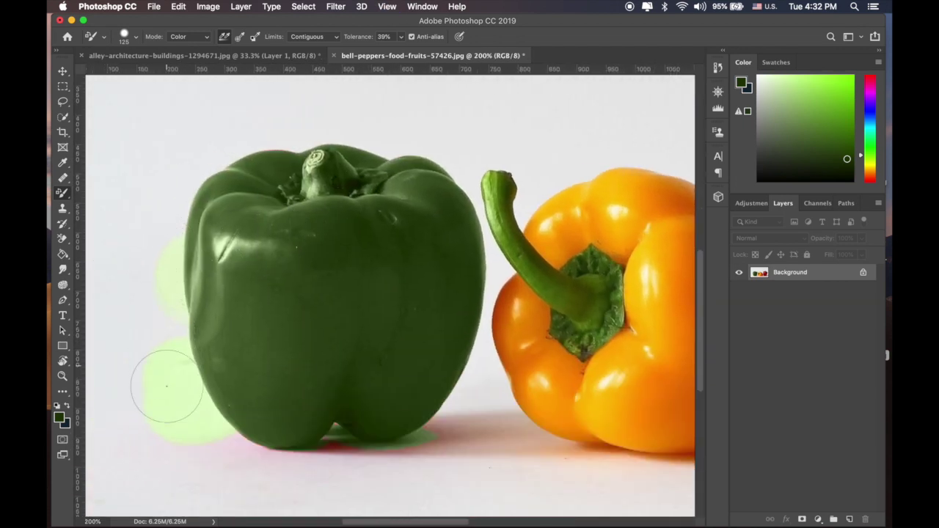
scroll(175, 422, down, 1)
drag(63, 238, 92, 237)
mouse_move(153, 369)
mouse_down()
mouse_move(175, 421)
mouse_move(147, 367)
mouse_move(140, 324)
mouse_move(155, 388)
mouse_up()
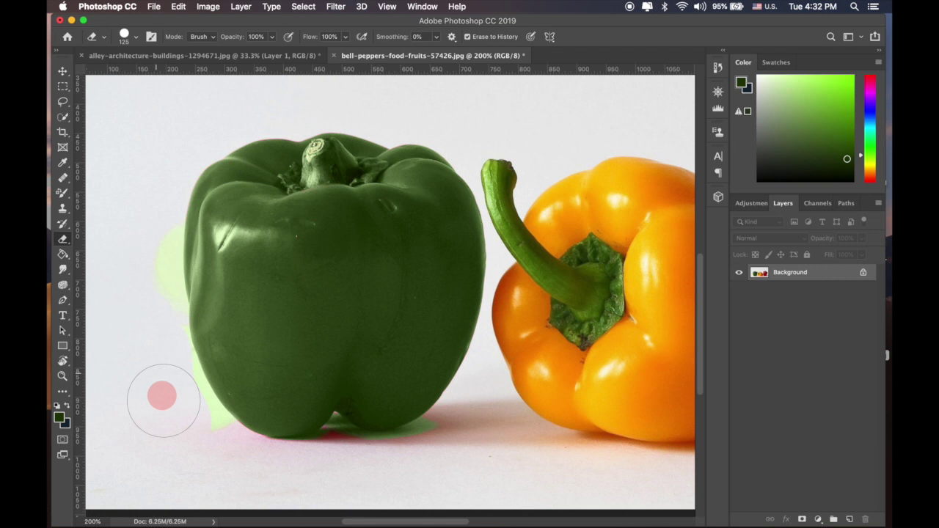
mouse_move(181, 417)
mouse_down()
mouse_move(172, 396)
mouse_move(208, 438)
mouse_move(153, 382)
mouse_up()
key(super+z)
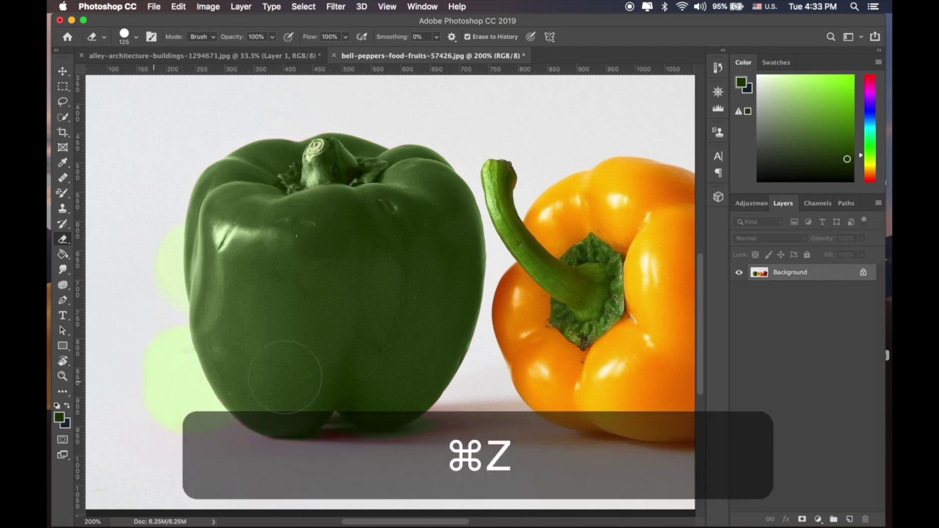
key(super+minus)
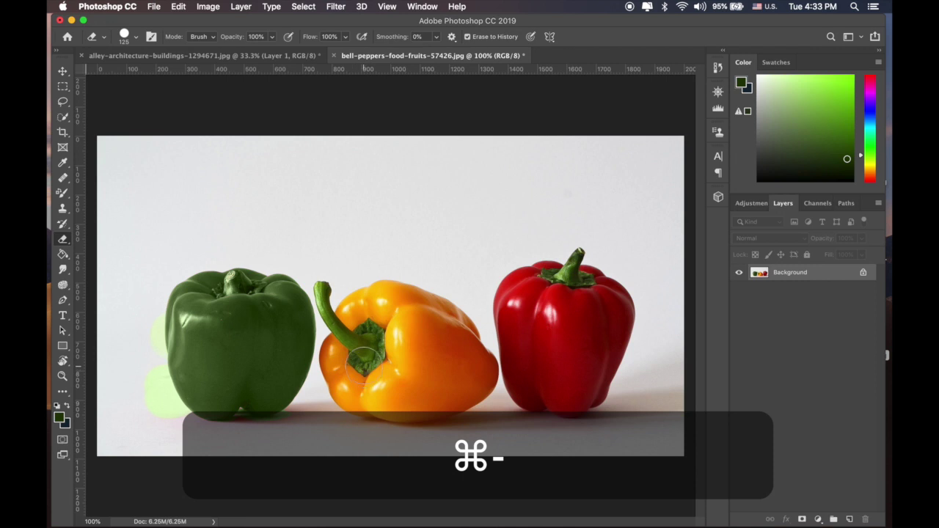
click(63, 240)
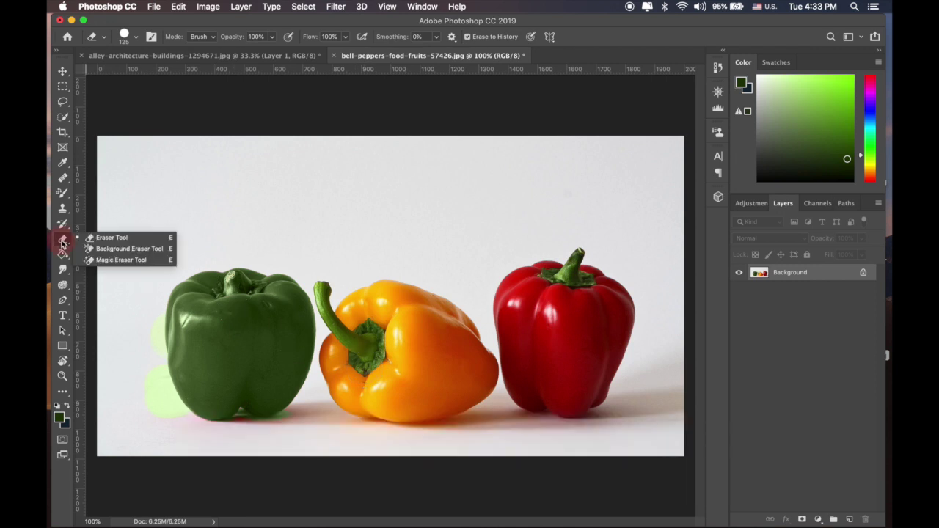
mouse_move(63, 194)
mouse_down()
mouse_move(96, 211)
mouse_move(88, 212)
mouse_up()
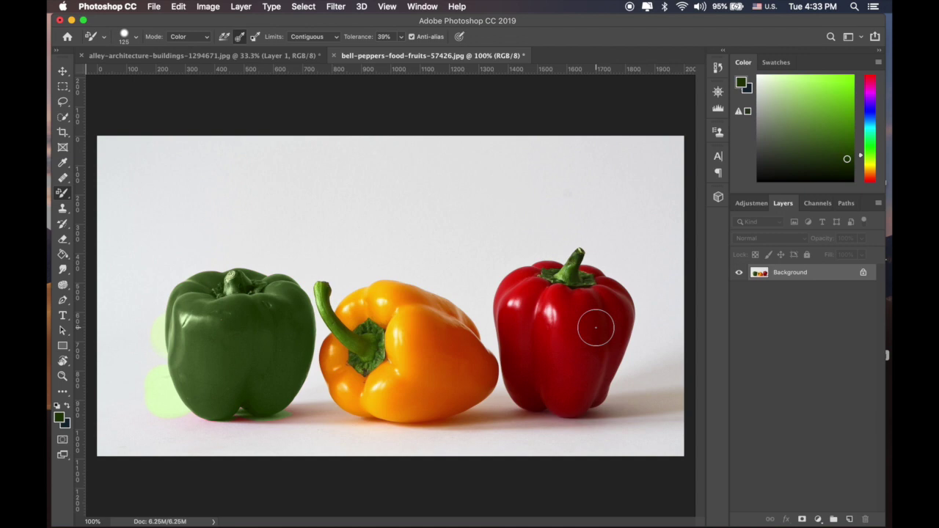
- Zoom in on the right pepper and brush it green, leaving a few pink highlights
key(super+equal)
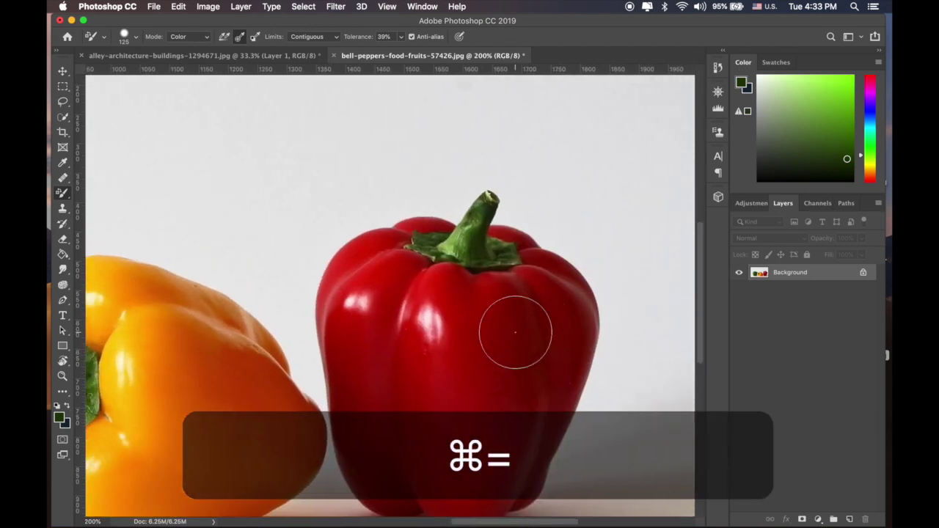
scroll(515, 333, down, 3)
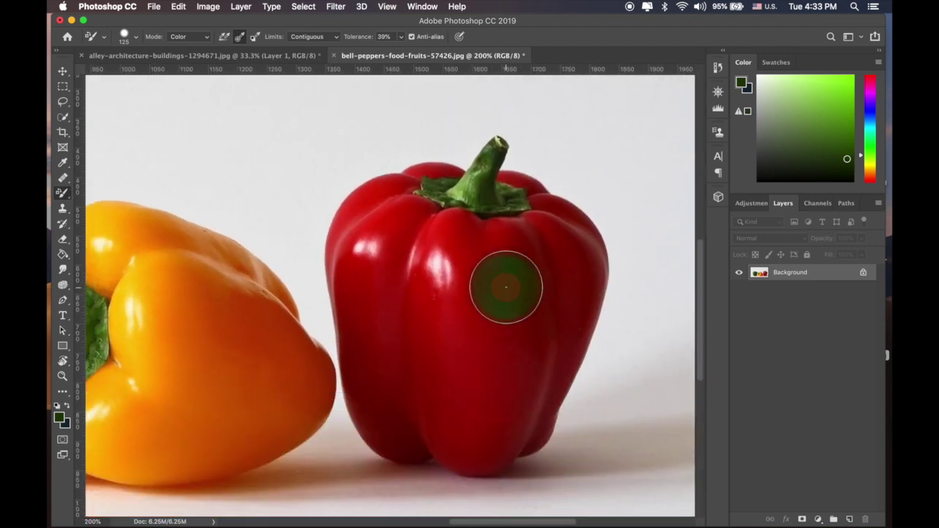
mouse_move(506, 288)
mouse_down()
mouse_move(502, 331)
mouse_move(481, 348)
mouse_move(465, 292)
mouse_move(426, 256)
mouse_move(389, 245)
mouse_move(484, 276)
mouse_move(546, 272)
mouse_move(547, 330)
mouse_move(528, 374)
mouse_move(503, 398)
mouse_move(430, 352)
mouse_move(376, 291)
mouse_move(361, 242)
mouse_move(371, 211)
mouse_move(418, 213)
mouse_move(461, 199)
mouse_move(487, 214)
mouse_move(478, 231)
mouse_move(529, 206)
mouse_move(555, 216)
mouse_move(577, 272)
mouse_move(522, 419)
mouse_move(466, 441)
mouse_move(411, 424)
mouse_move(384, 409)
mouse_move(377, 342)
mouse_move(343, 258)
mouse_move(356, 216)
mouse_up()
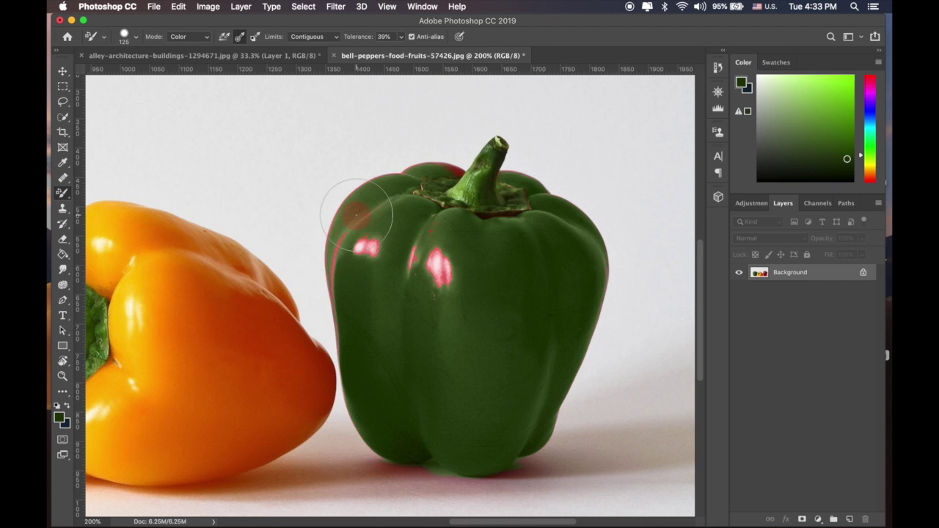
mouse_move(424, 197)
mouse_down()
mouse_move(458, 180)
mouse_move(437, 163)
mouse_move(400, 175)
mouse_move(500, 191)
mouse_move(504, 181)
mouse_move(533, 185)
mouse_move(553, 198)
mouse_move(560, 229)
mouse_move(589, 271)
mouse_move(598, 265)
mouse_move(603, 275)
mouse_move(606, 263)
mouse_move(608, 272)
mouse_move(566, 281)
mouse_move(455, 254)
mouse_up()
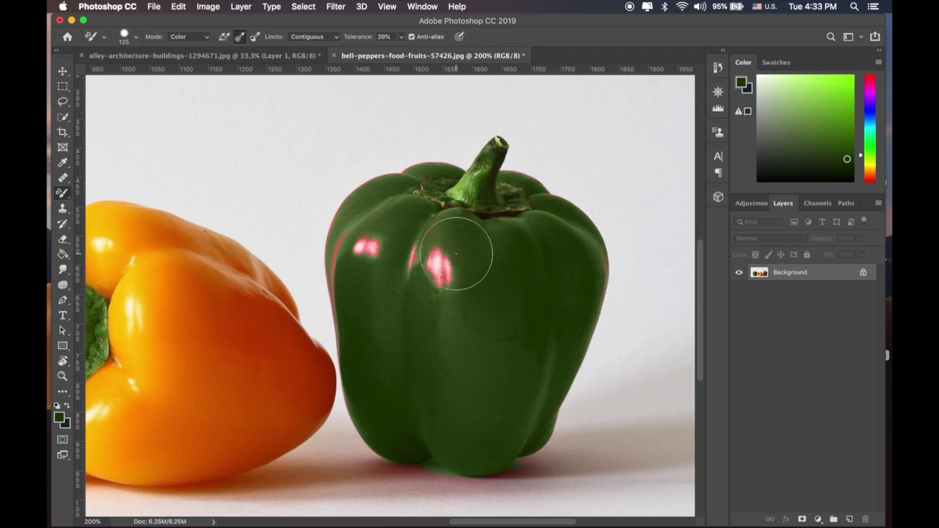
scroll(455, 254, left, 5)
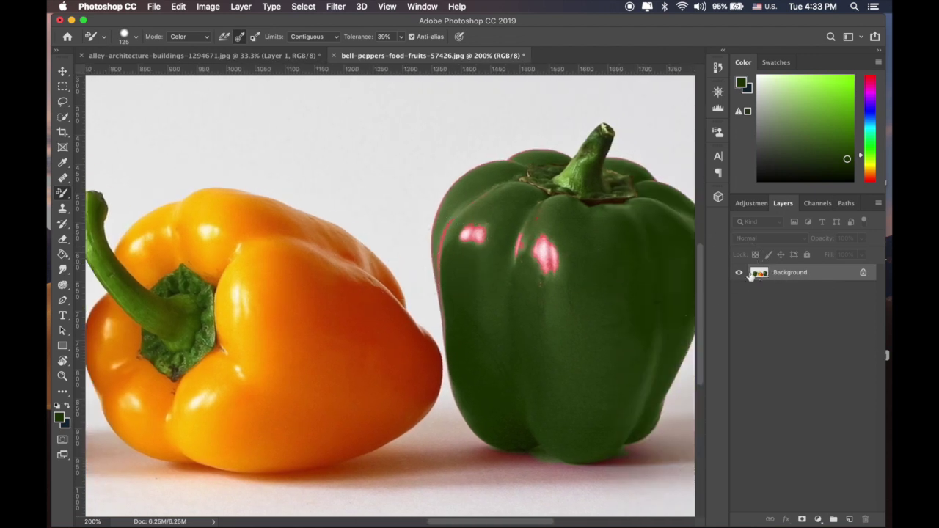
- Use the History panel to step back before the right pepper's recolour
click(718, 68)
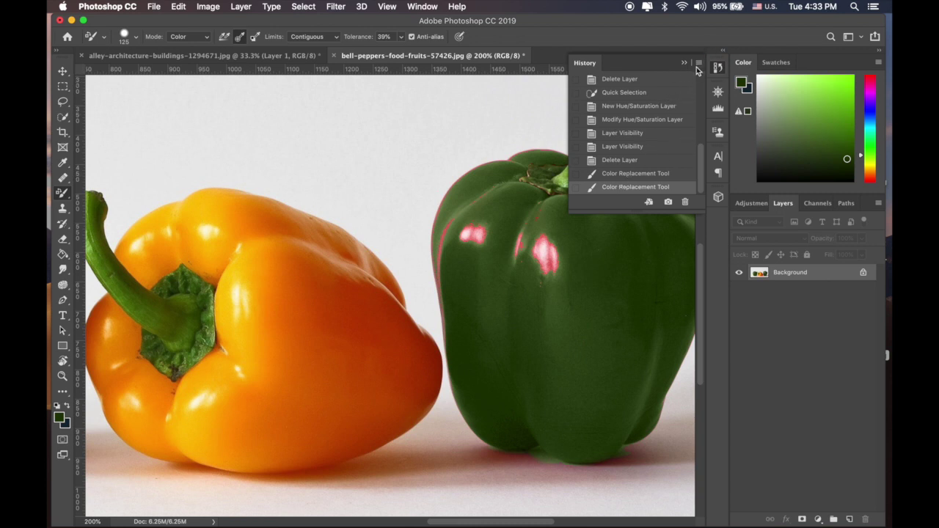
click(618, 174)
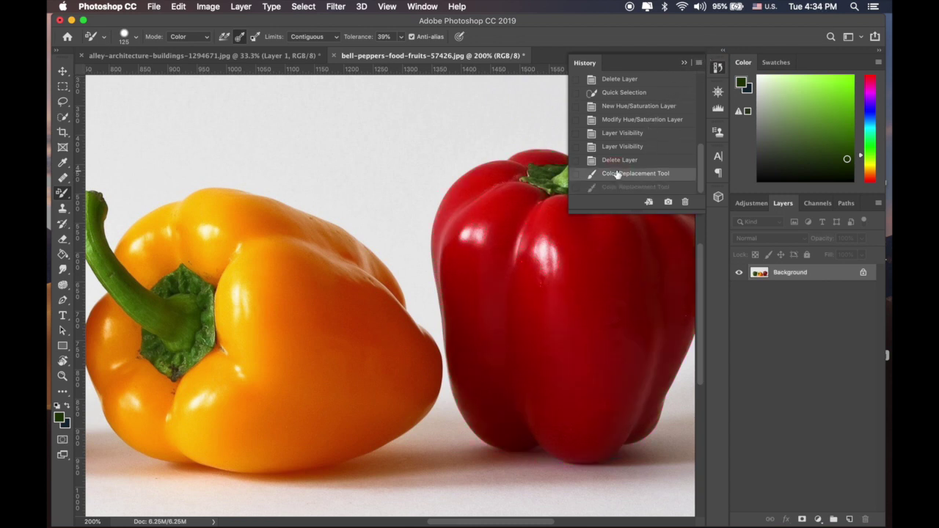
scroll(491, 215, left, 10)
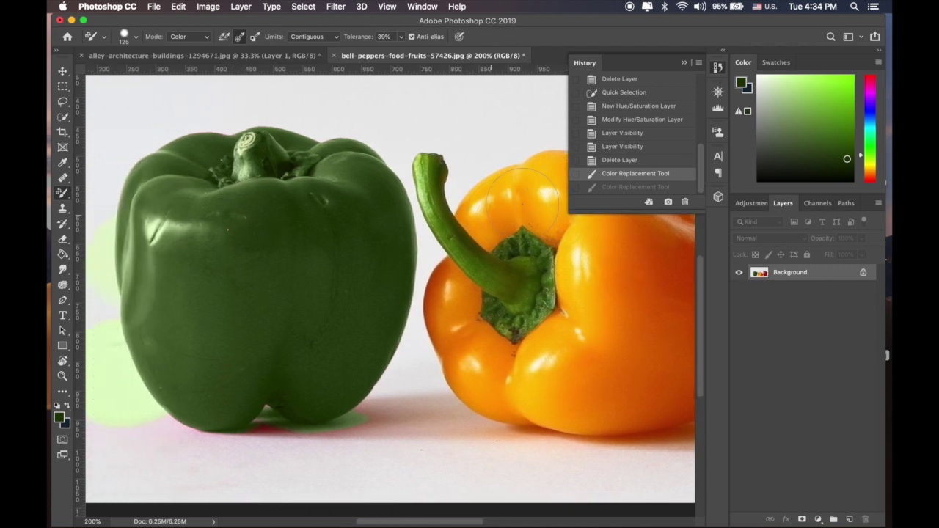
click(618, 160)
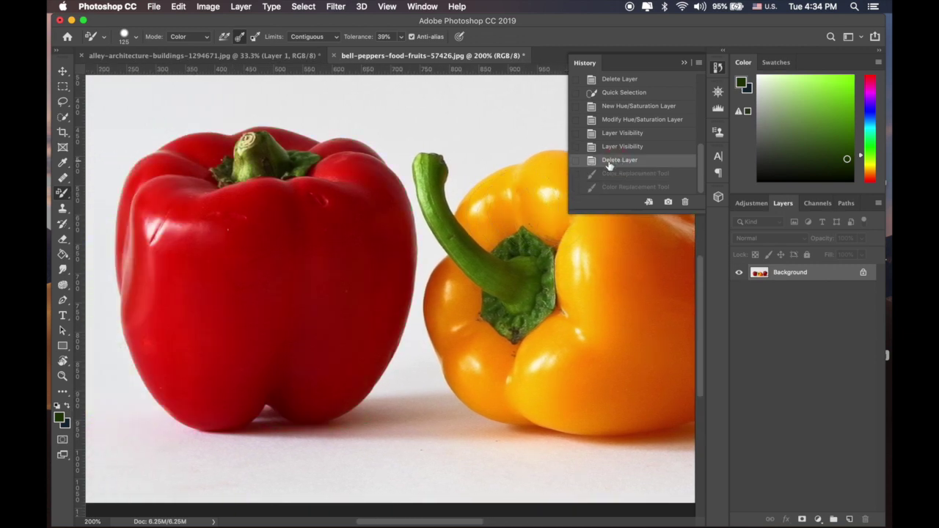
- Compare original red with green, settling on the first Color Replacement stroke, then zoom out
click(634, 174)
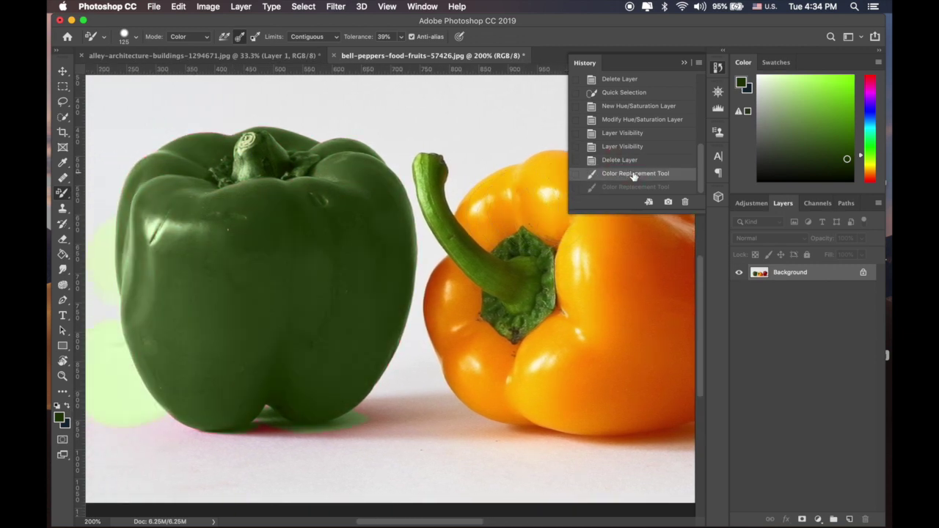
click(621, 160)
click(615, 173)
click(616, 161)
click(615, 174)
click(608, 160)
click(610, 174)
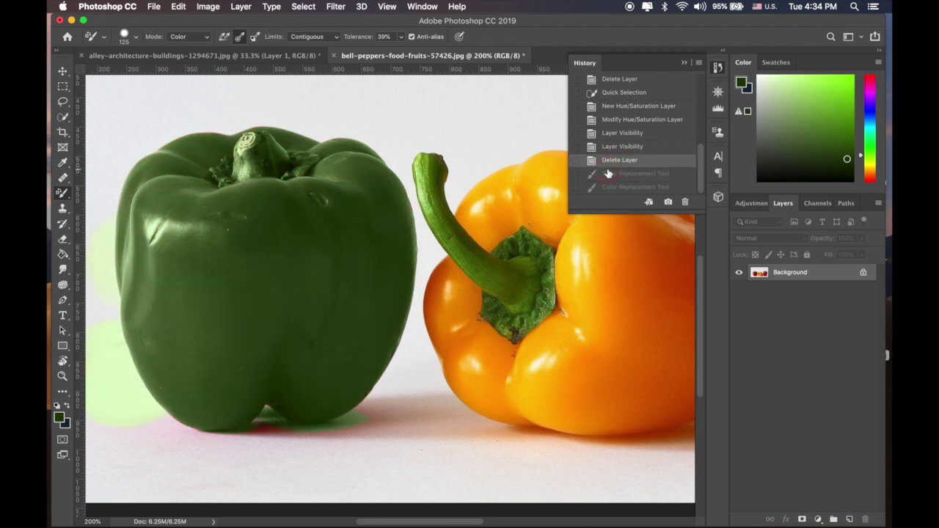
click(683, 65)
key(super+minus)
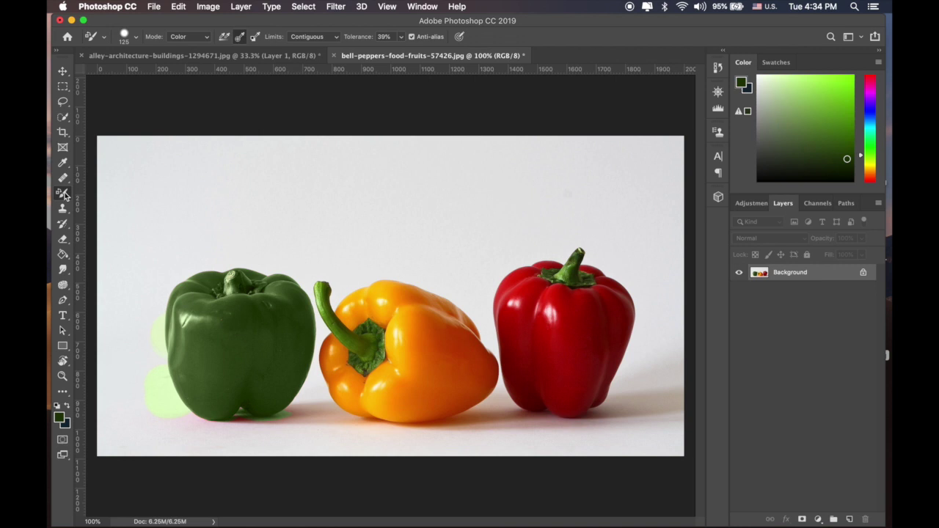
- On a new Layer 1, paint a thick bright-green brush stroke above the peppers
key(super+equal)
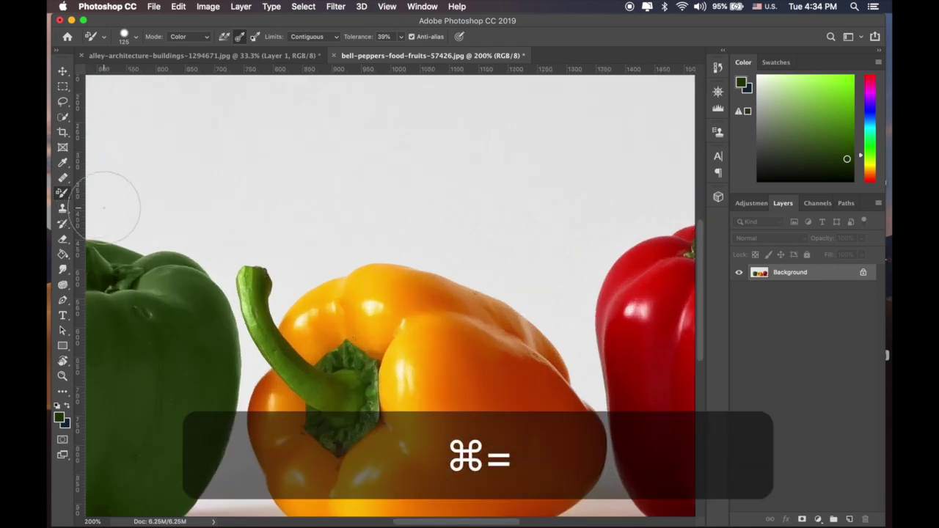
scroll(110, 209, up, 1)
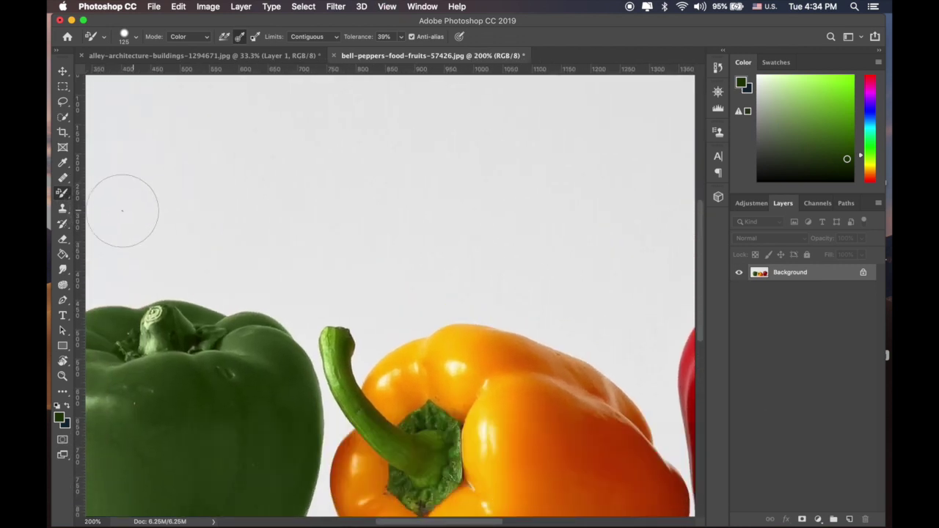
right_click(66, 196)
click(110, 192)
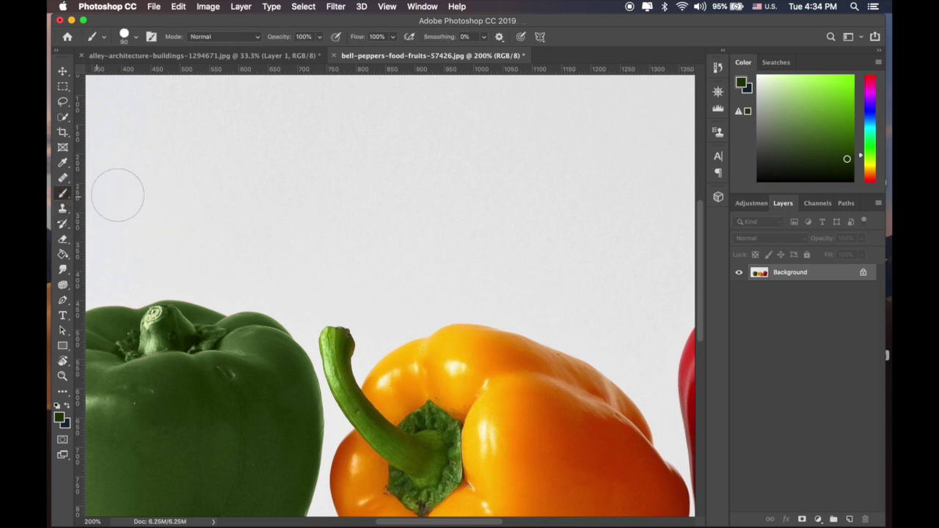
click(849, 519)
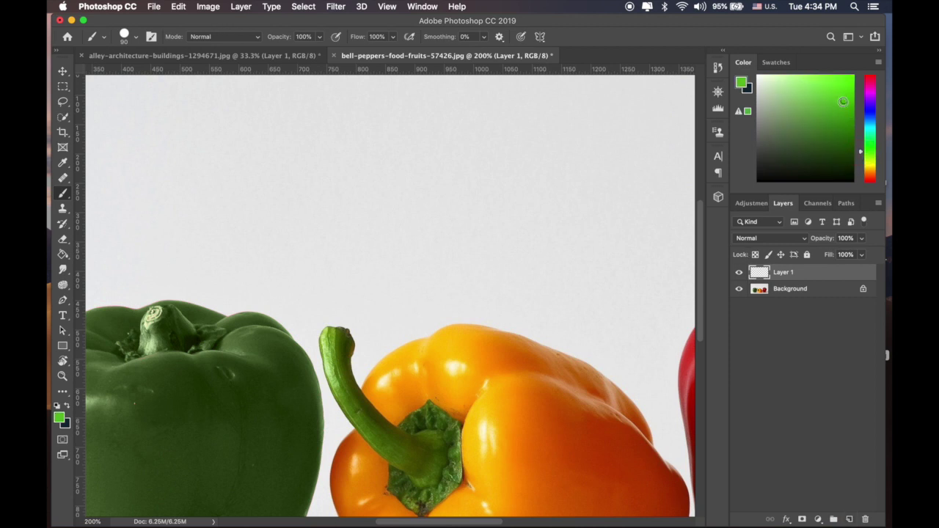
scroll(390, 204, up, 2)
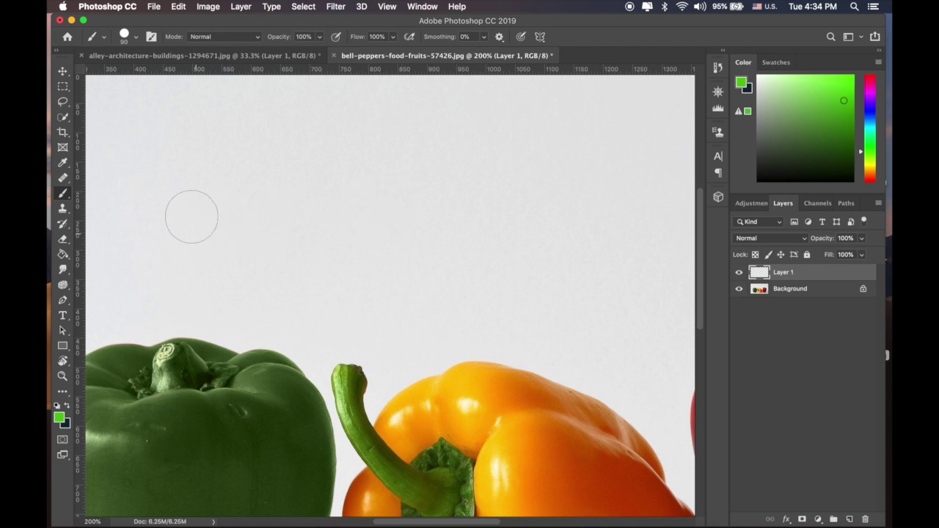
mouse_move(191, 217)
mouse_down()
mouse_move(216, 194)
mouse_move(363, 149)
mouse_move(478, 169)
mouse_move(326, 227)
mouse_move(299, 209)
mouse_move(378, 204)
mouse_move(469, 213)
mouse_move(433, 226)
mouse_move(551, 165)
mouse_move(557, 199)
mouse_move(592, 251)
mouse_move(584, 344)
mouse_move(541, 336)
mouse_up()
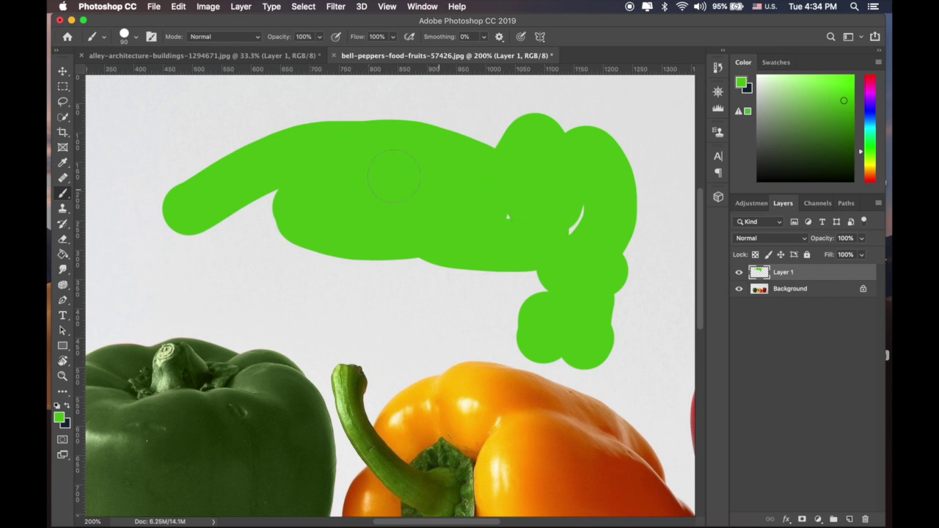
- Lasso a small region inside the green stroke
click(62, 119)
click(63, 101)
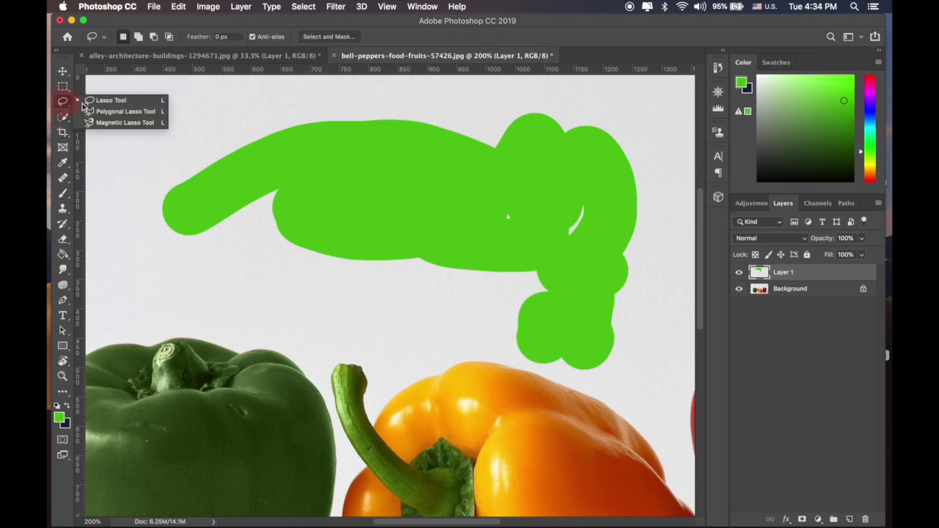
click(103, 99)
mouse_move(377, 169)
mouse_down()
mouse_move(420, 157)
mouse_move(446, 175)
mouse_move(470, 234)
mouse_move(361, 233)
mouse_move(331, 177)
mouse_move(377, 164)
mouse_up()
- Set the brush colour to gold, brush it in, then undo and deselect
click(63, 195)
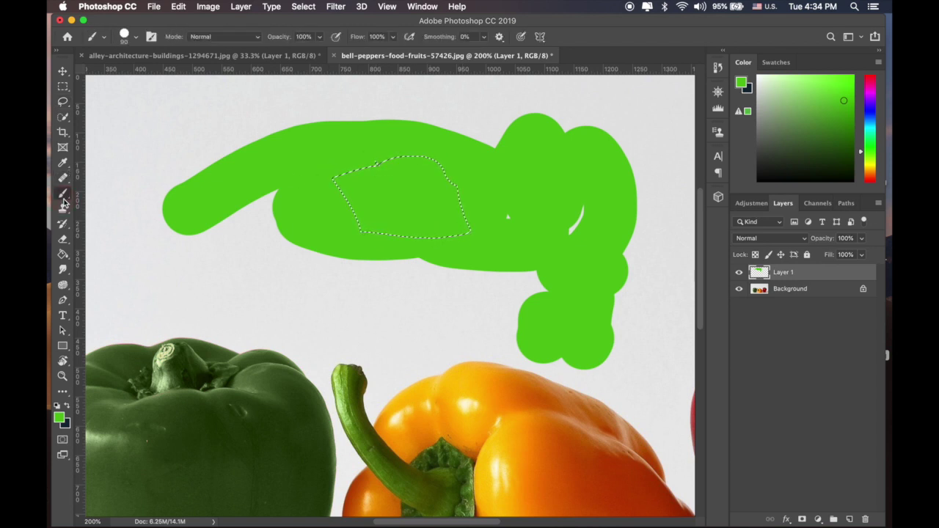
click(863, 163)
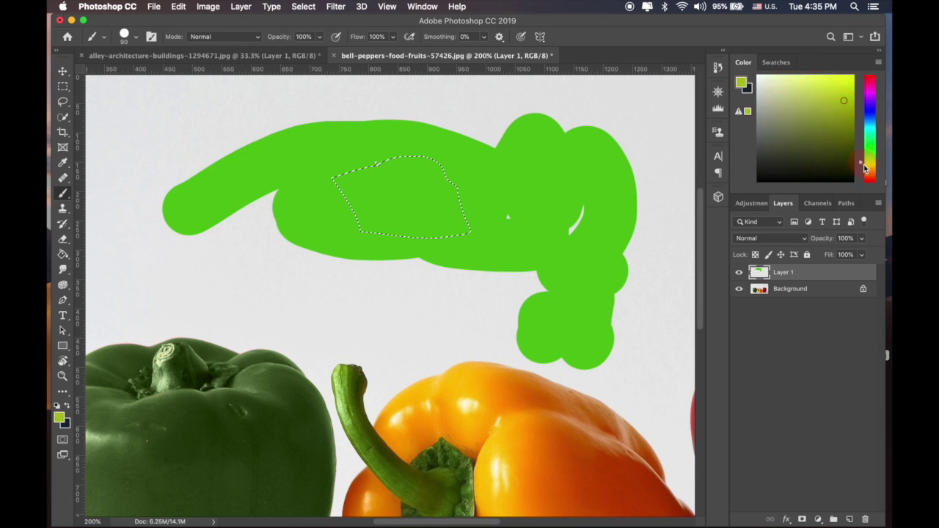
drag(863, 165, 863, 170)
click(840, 93)
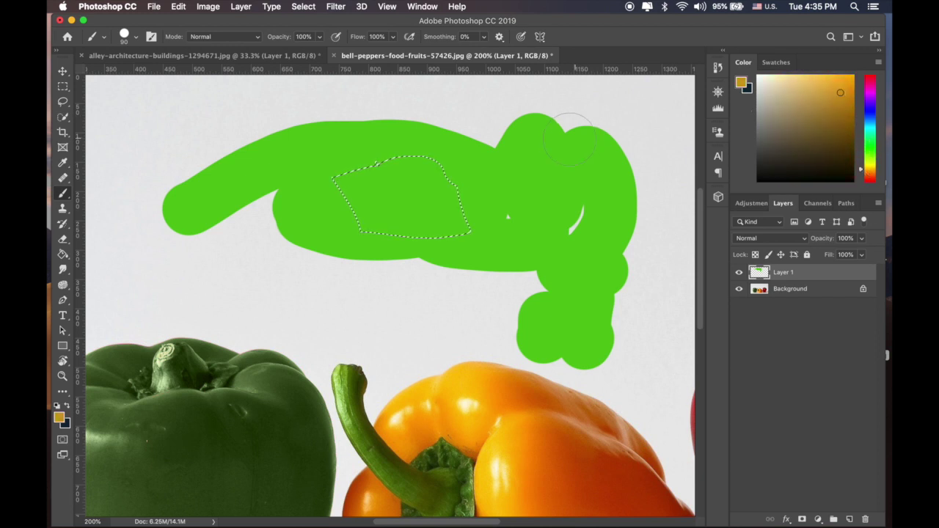
mouse_move(400, 194)
mouse_down()
mouse_move(447, 182)
mouse_move(378, 196)
mouse_move(355, 186)
mouse_move(421, 165)
mouse_move(371, 178)
mouse_move(383, 209)
mouse_move(351, 220)
mouse_move(450, 228)
mouse_move(453, 199)
mouse_move(433, 188)
mouse_up()
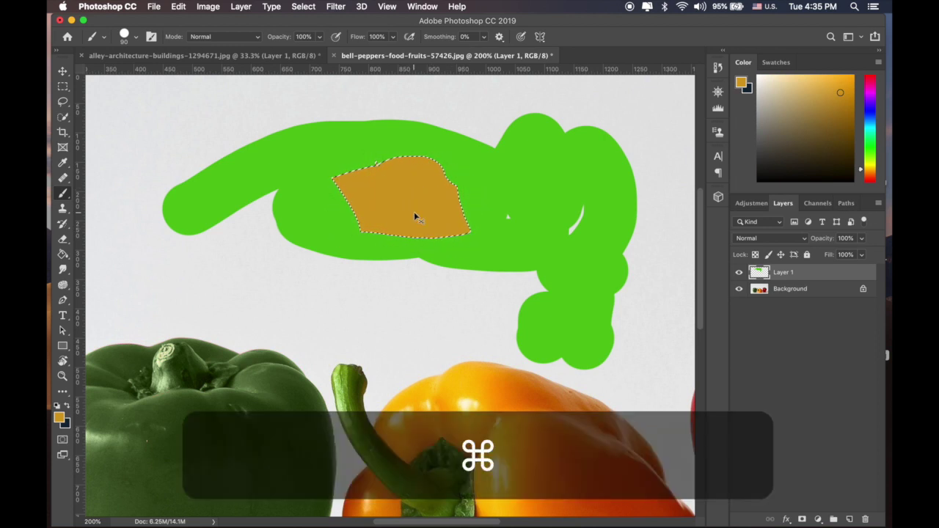
key(super+z)
key(super+d)
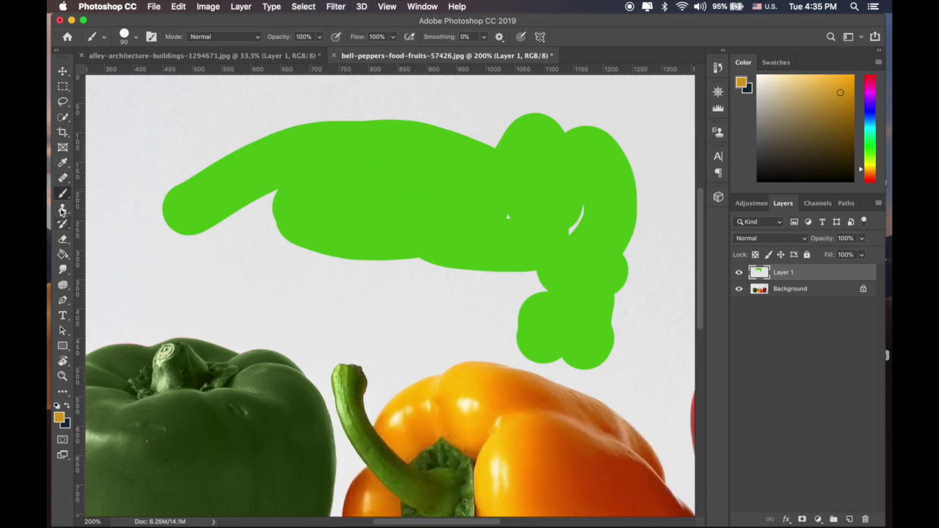
- With the Color Replacement Tool at size 80, recolour a middle band of the green stroke gold
right_click(63, 197)
click(129, 212)
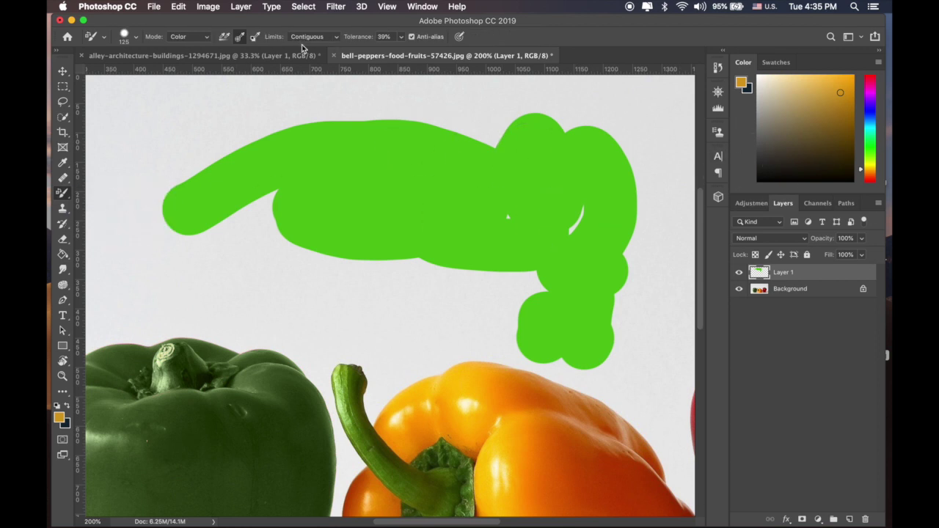
key(bracketleft)
key(bracketleft)
key(bracketleft)
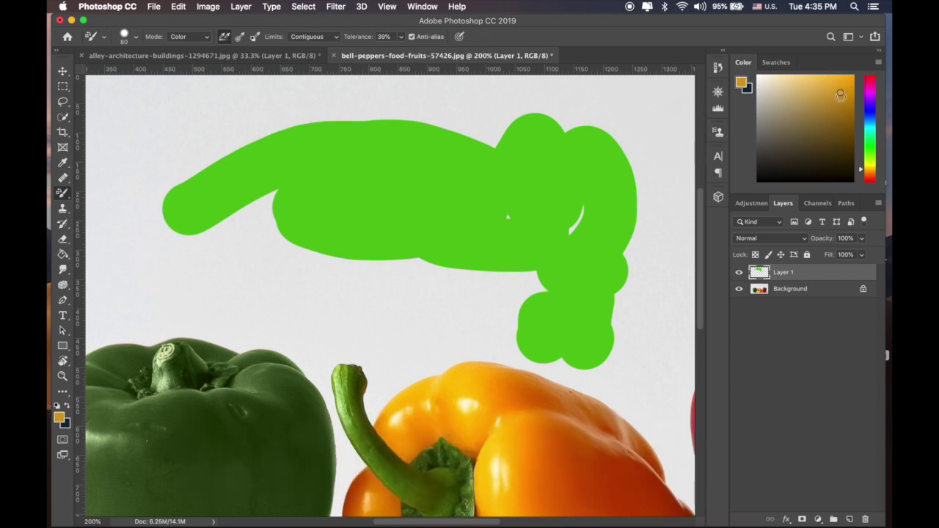
drag(841, 96, 848, 88)
mouse_move(342, 174)
mouse_down()
mouse_move(379, 166)
mouse_move(351, 190)
mouse_move(423, 186)
mouse_move(397, 201)
mouse_move(426, 184)
mouse_move(414, 153)
mouse_move(344, 127)
mouse_move(394, 128)
mouse_move(367, 130)
mouse_move(342, 231)
mouse_move(355, 233)
mouse_move(342, 249)
mouse_move(357, 260)
mouse_move(378, 196)
mouse_move(387, 290)
mouse_move(389, 261)
mouse_up()
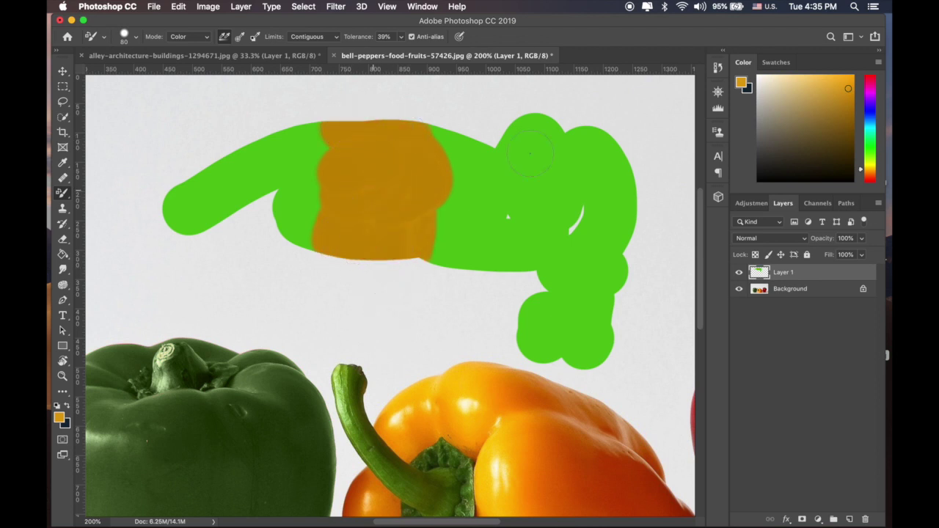
key(super+minus)
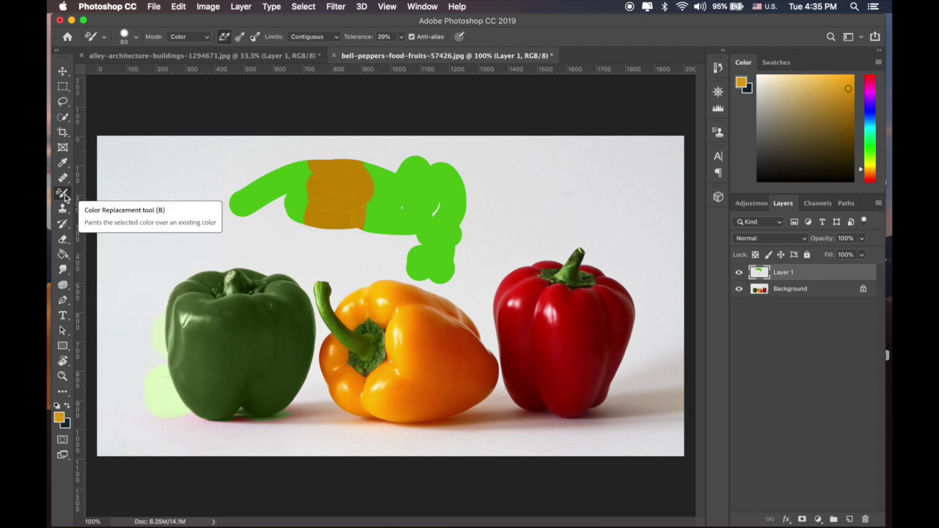
- Delete Layer 1 and erase the light-green spill left of the green pepper with a size-150 Eraser
key(BackSpace)
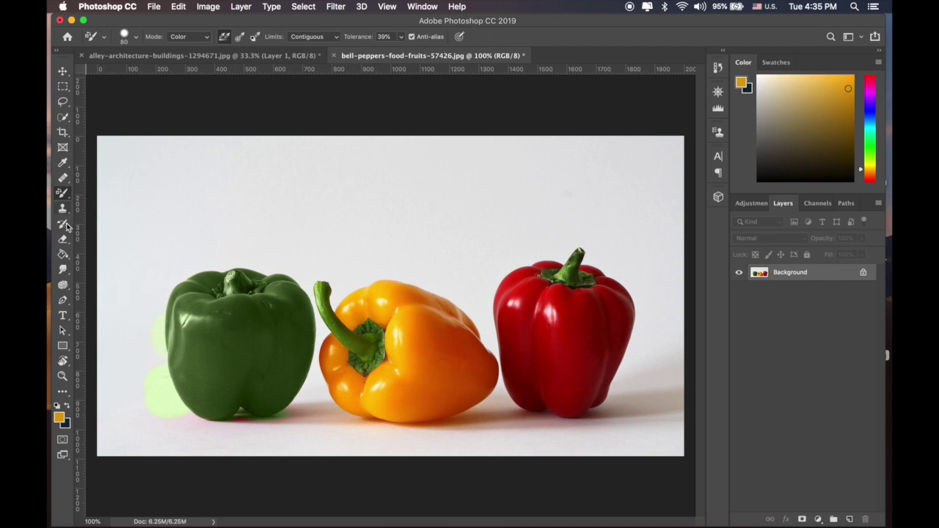
drag(63, 238, 99, 236)
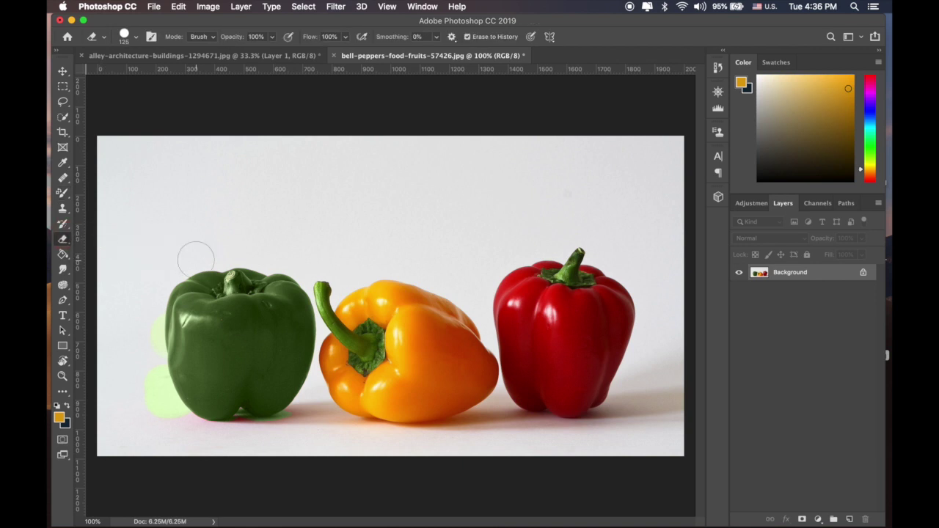
key(bracketright)
key(bracketright)
key(bracketright)
key(bracketleft)
key(bracketleft)
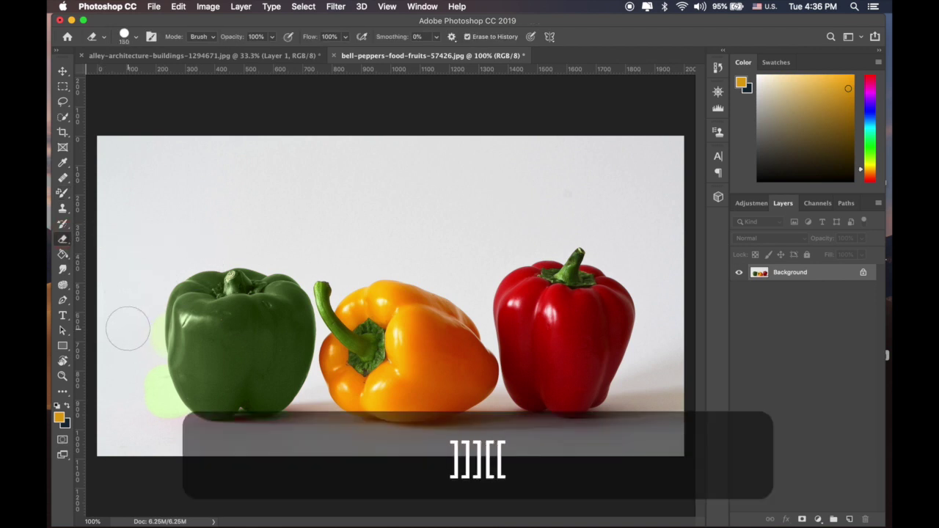
mouse_move(136, 342)
mouse_down()
mouse_move(142, 387)
mouse_move(143, 377)
mouse_move(158, 419)
mouse_move(168, 429)
mouse_move(148, 381)
mouse_move(178, 431)
mouse_move(142, 365)
mouse_move(140, 315)
mouse_move(139, 353)
mouse_up()
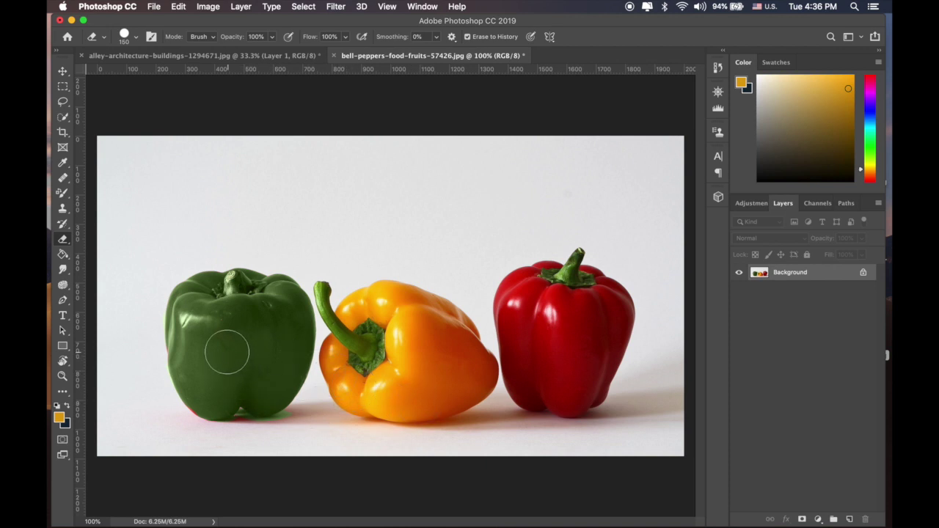
key(super+minus)
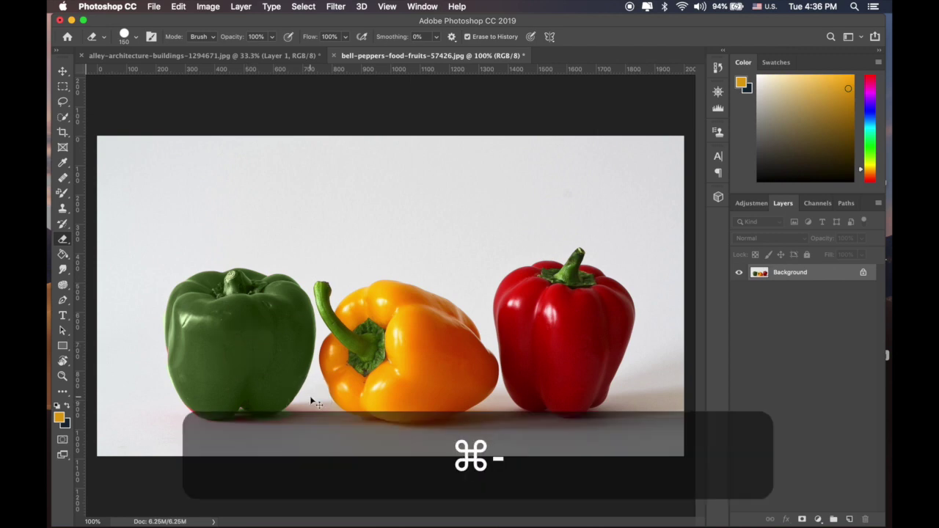